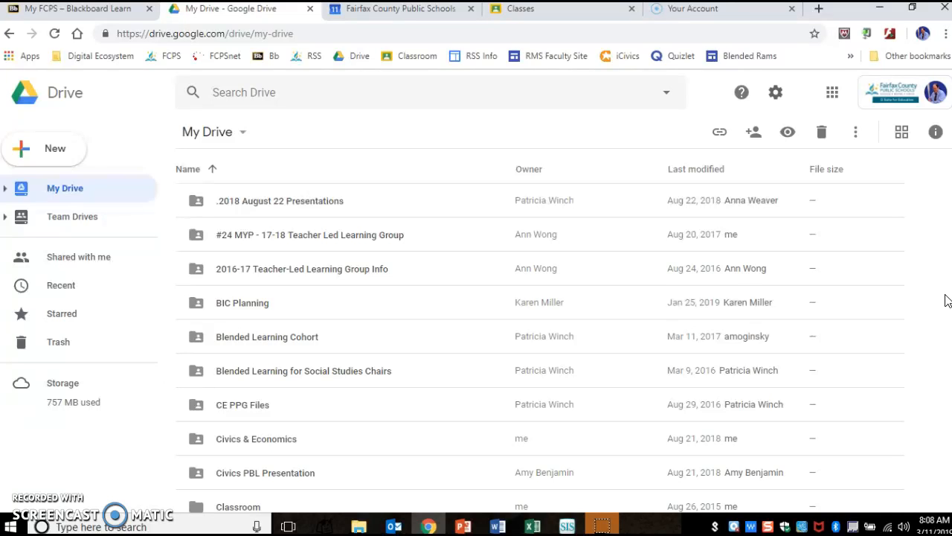
Step: Create a new blank Google Form from Drive
{"action": "left_click", "coordinate": [51, 156]}
{"action": "left_click", "coordinate": [70, 313]}
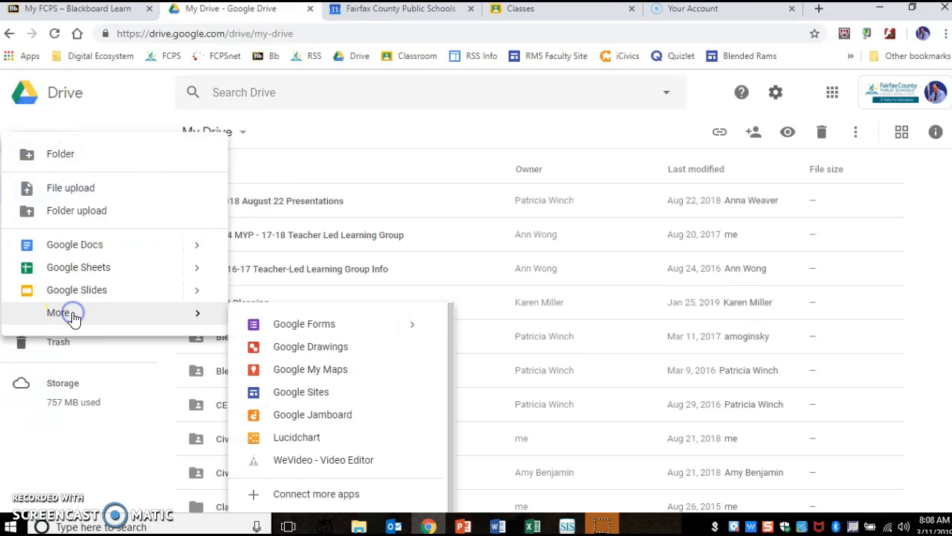
{"action": "left_click", "coordinate": [270, 330]}
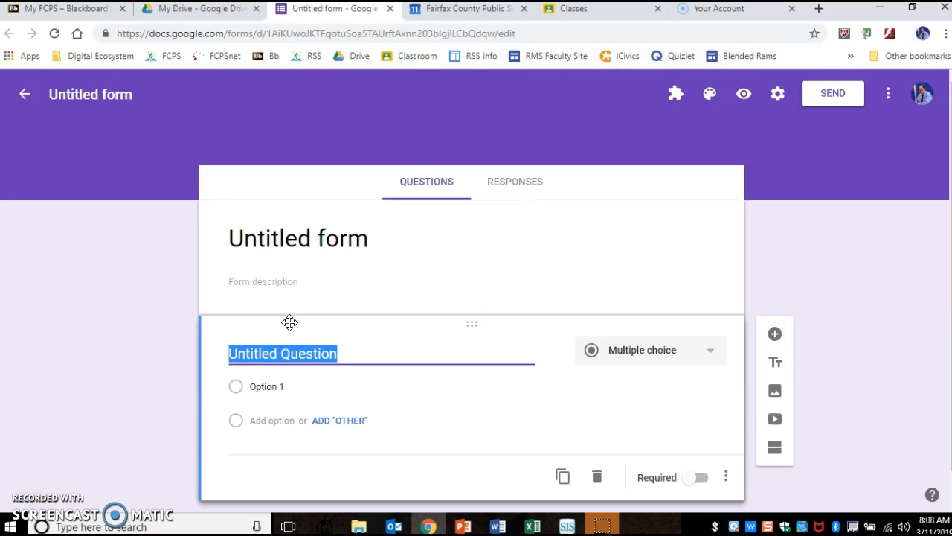
Step: Open the form settings and turn on Collect email addresses
{"action": "left_click", "coordinate": [778, 95]}
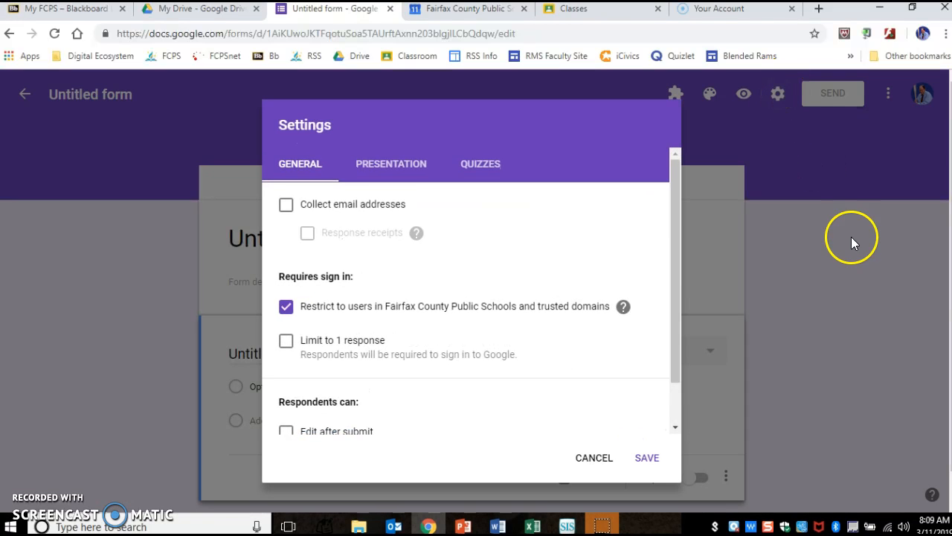
{"action": "left_click", "coordinate": [287, 209]}
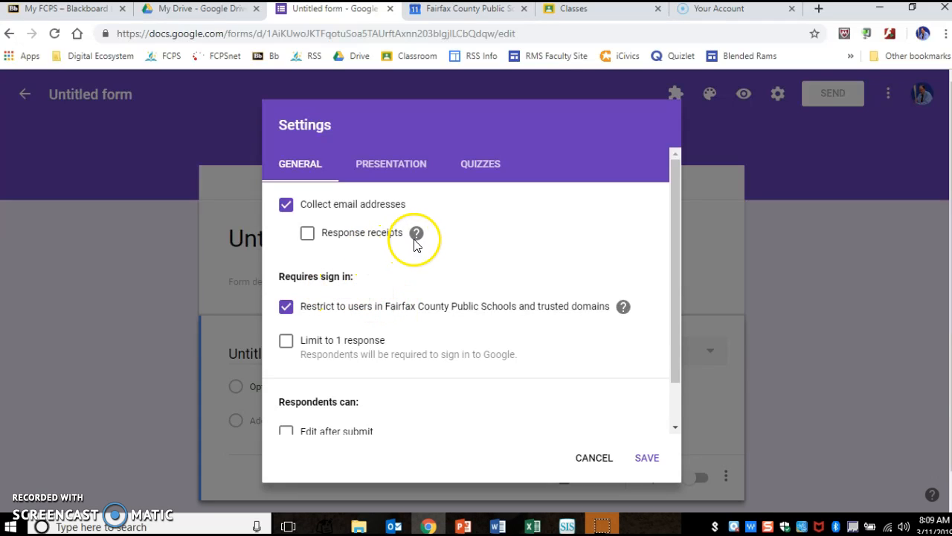
{"action": "mouse_move", "coordinate": [416, 233]}
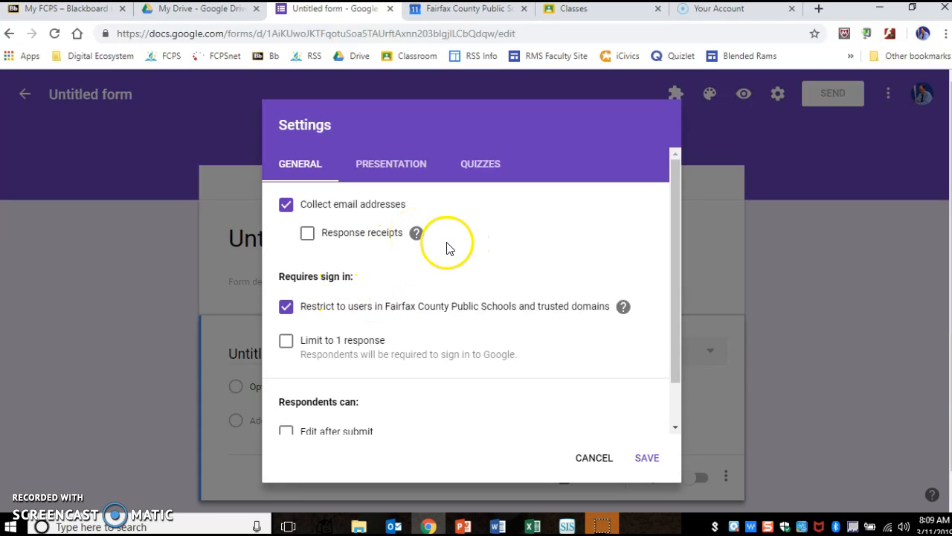
{"action": "left_click", "coordinate": [305, 234]}
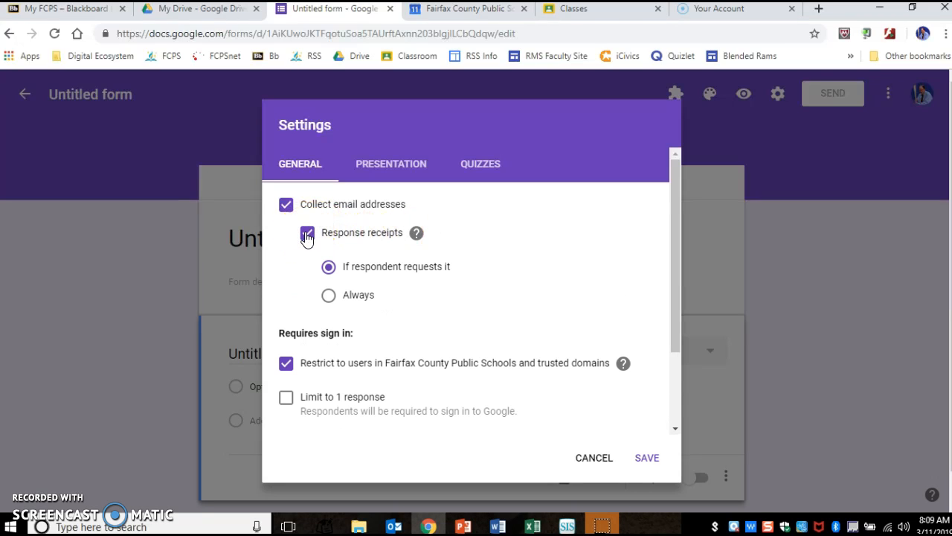
{"action": "left_click", "coordinate": [328, 295]}
{"action": "left_click", "coordinate": [328, 266]}
{"action": "left_click", "coordinate": [307, 233]}
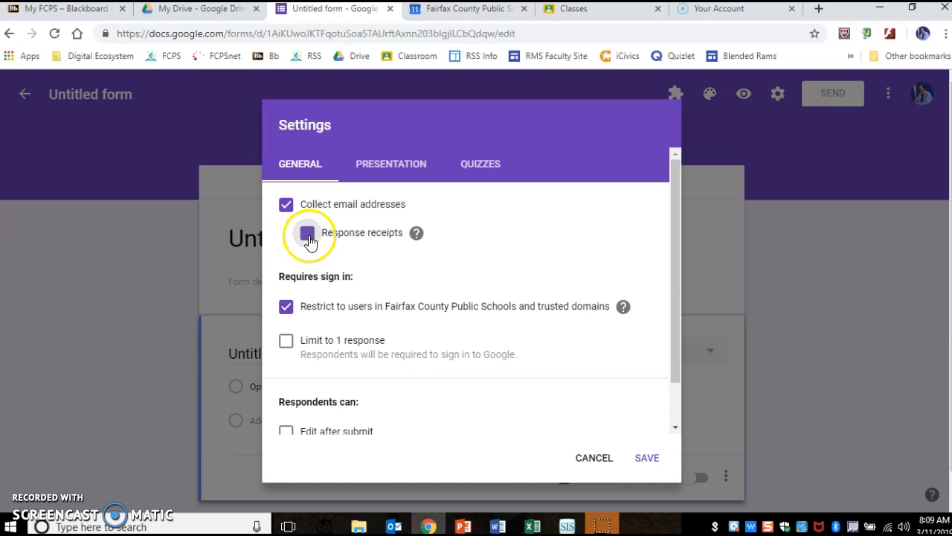
Step: Remove the restriction to Fairfax County Public Schools users and trusted domains, and limit respondents to 1 response
{"action": "left_click", "coordinate": [286, 309]}
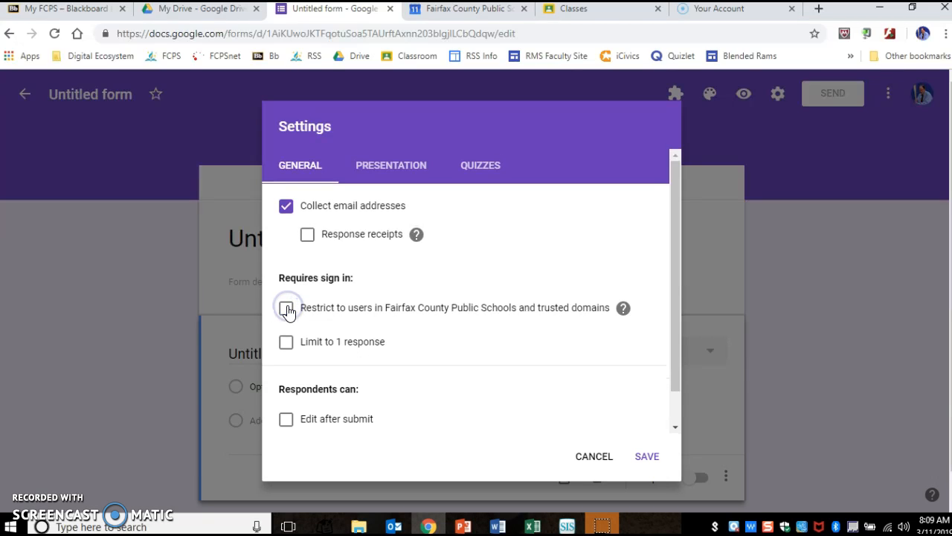
{"action": "left_click", "coordinate": [288, 343]}
{"action": "left_click_drag", "start_coordinate": [675, 269], "coordinate": [670, 354]}
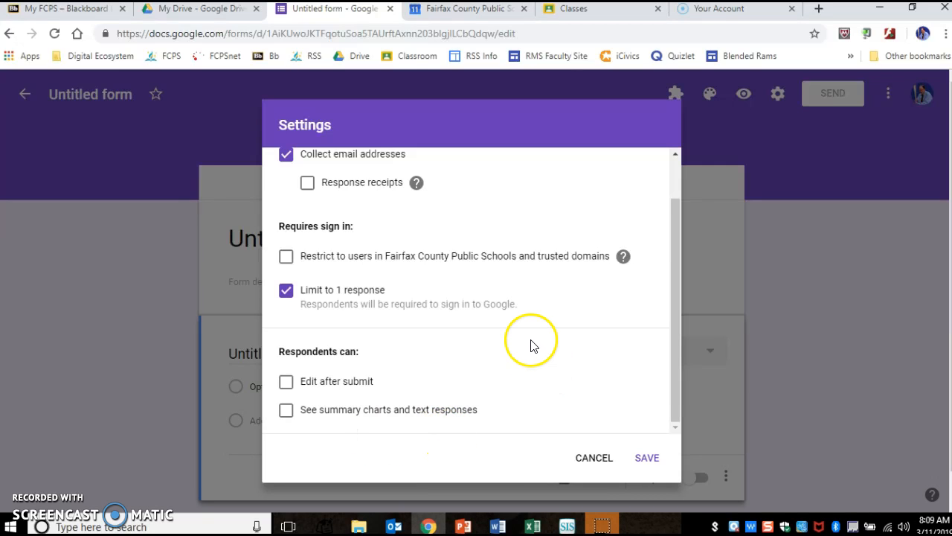
{"action": "scroll", "coordinate": [521, 344], "scroll_direction": "up", "scroll_amount": 2}
Step: Make the form a quiz with the default quiz options and save the form settings
{"action": "left_click", "coordinate": [391, 162]}
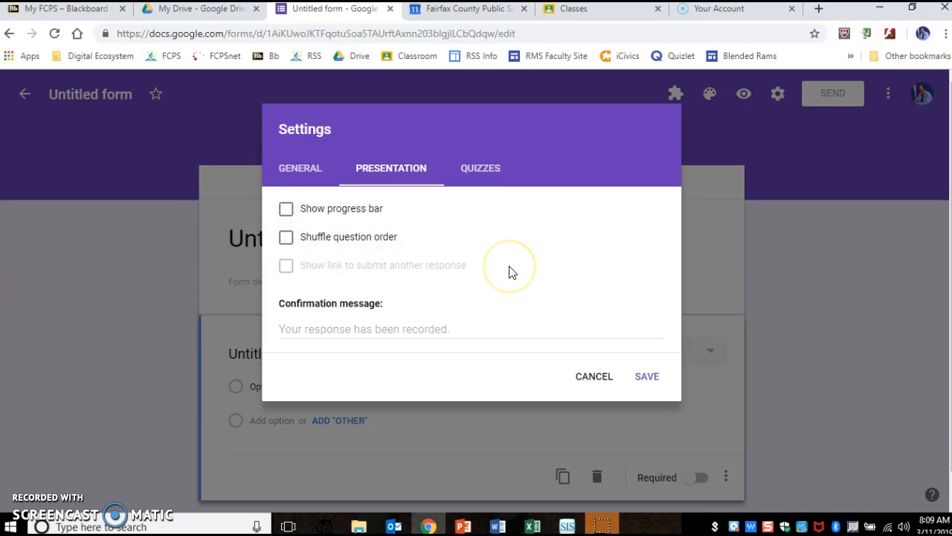
{"action": "left_click", "coordinate": [472, 165]}
{"action": "left_click", "coordinate": [291, 208]}
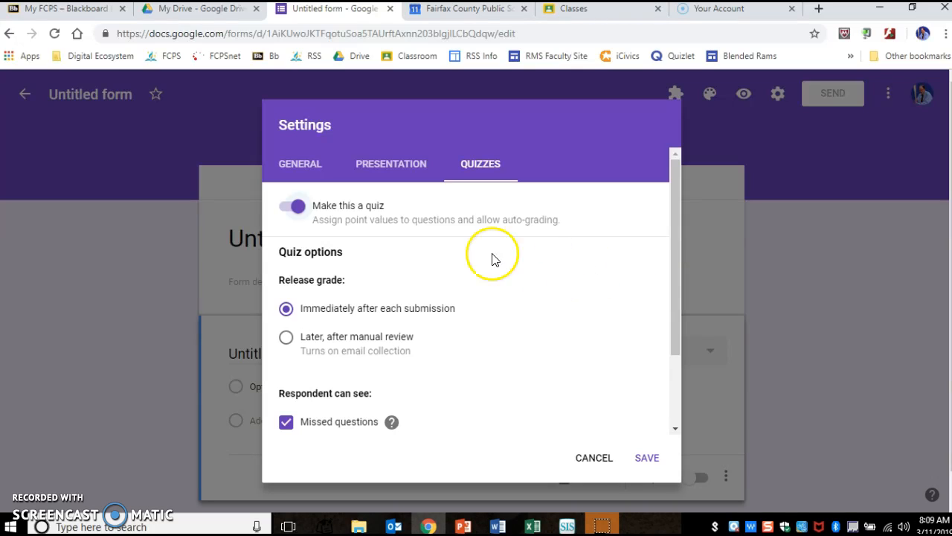
{"action": "left_click_drag", "start_coordinate": [673, 231], "coordinate": [674, 336]}
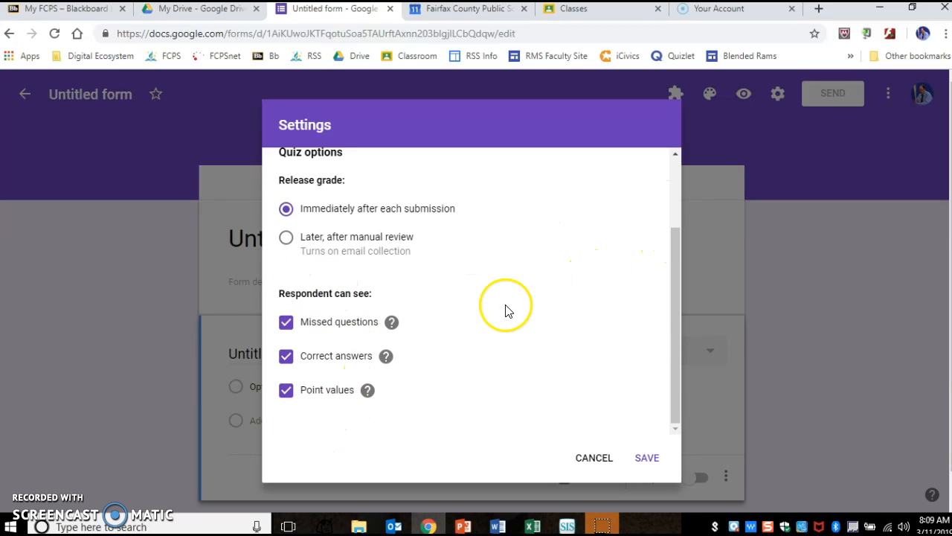
{"action": "left_click", "coordinate": [645, 458]}
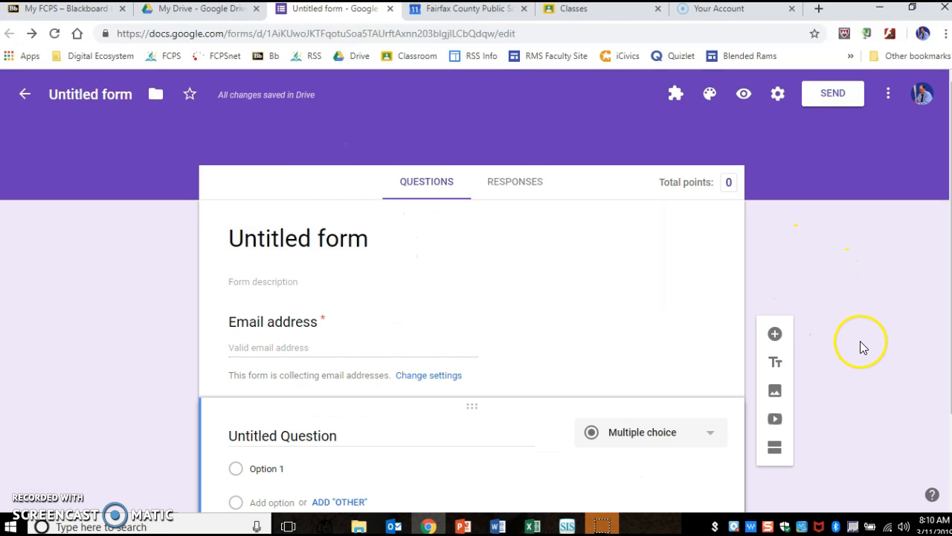
Step: Rename the form "Capstone Project Survey" and apply the same name as the form's title
{"action": "left_click", "coordinate": [96, 88]}
{"action": "type", "text": "Capstone Project Survey"}
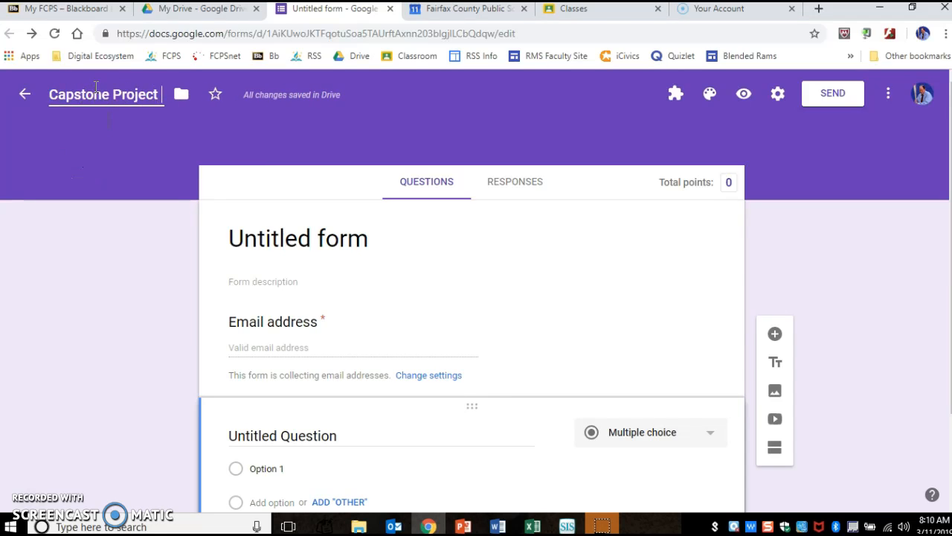
{"action": "left_click", "coordinate": [316, 231]}
Step: Set the form description to "Answer all of the following questions to the best of your ability and submit when finished."
{"action": "left_click", "coordinate": [253, 282]}
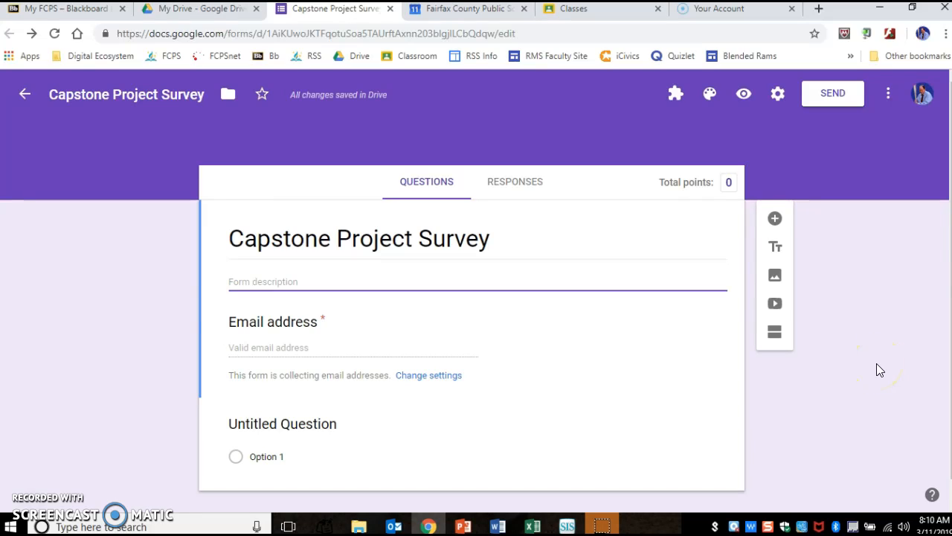
{"action": "type", "text": "Answer all of the following questions to the best of your ability and submit when finished."}
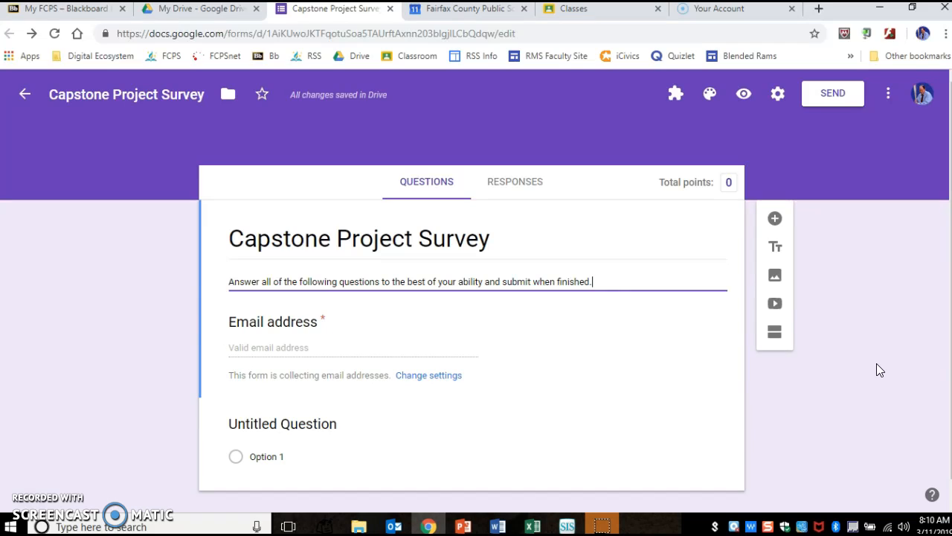
{"action": "left_click", "coordinate": [874, 344]}
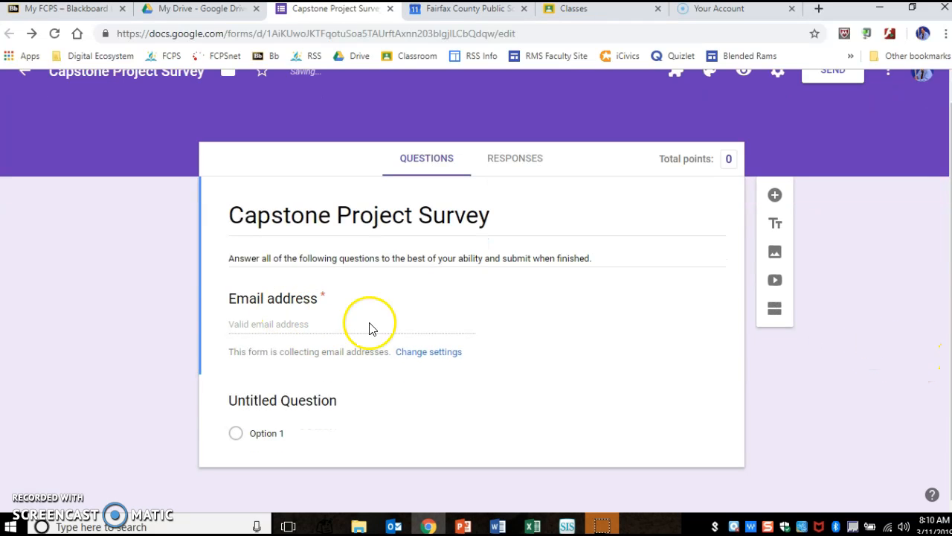
Step: Turn the untitled question into a required short-answer question reading "What is your name?"
{"action": "left_click", "coordinate": [325, 397]}
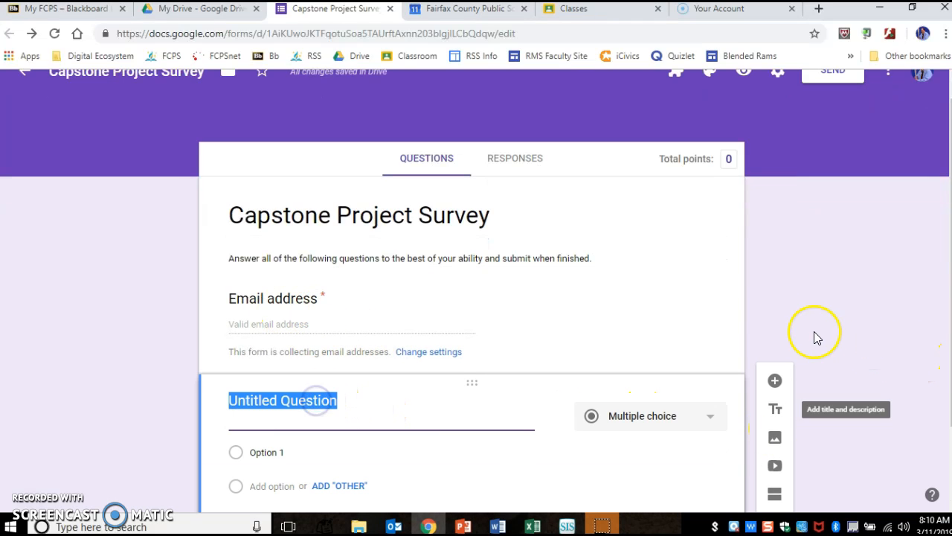
{"action": "scroll", "coordinate": [855, 368], "scroll_direction": "down", "scroll_amount": 1}
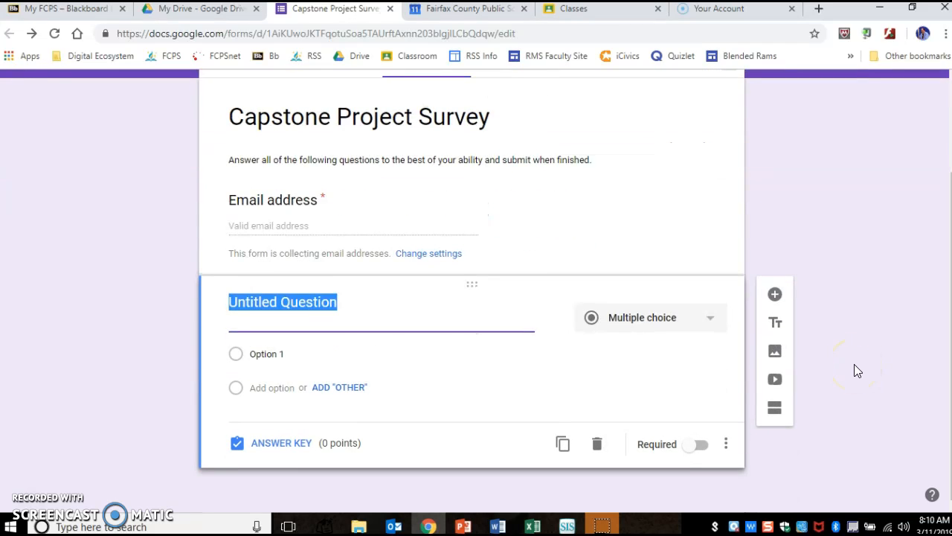
{"action": "type", "text": "What is your"}
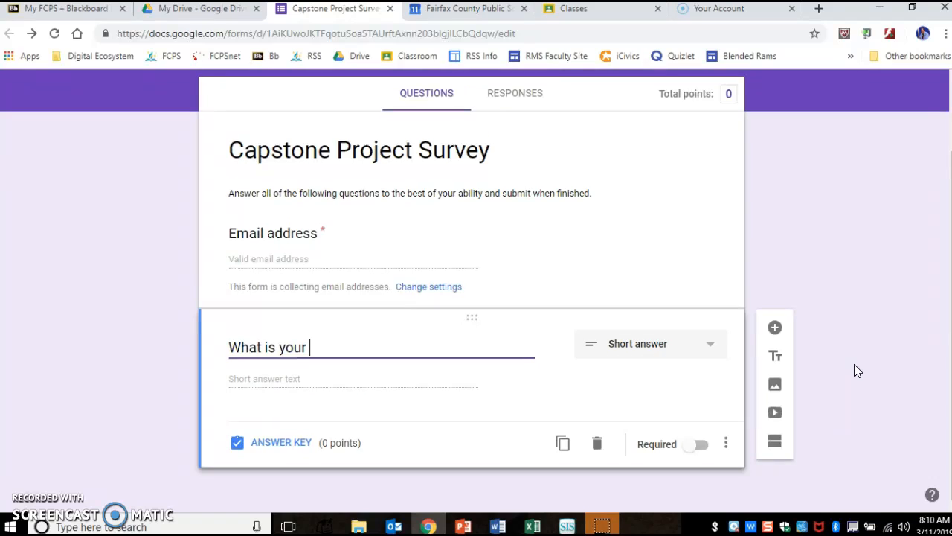
{"action": "type", "text": " name?"}
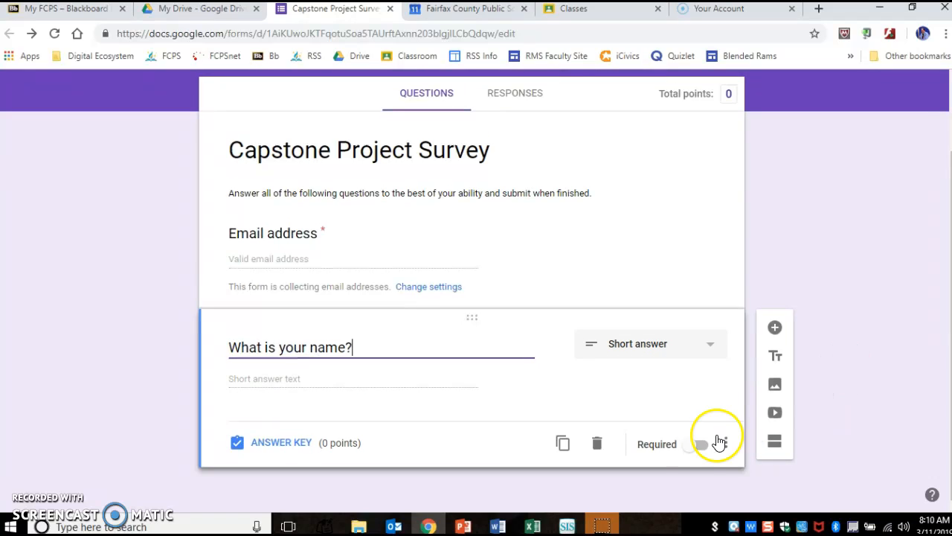
{"action": "left_click", "coordinate": [691, 450]}
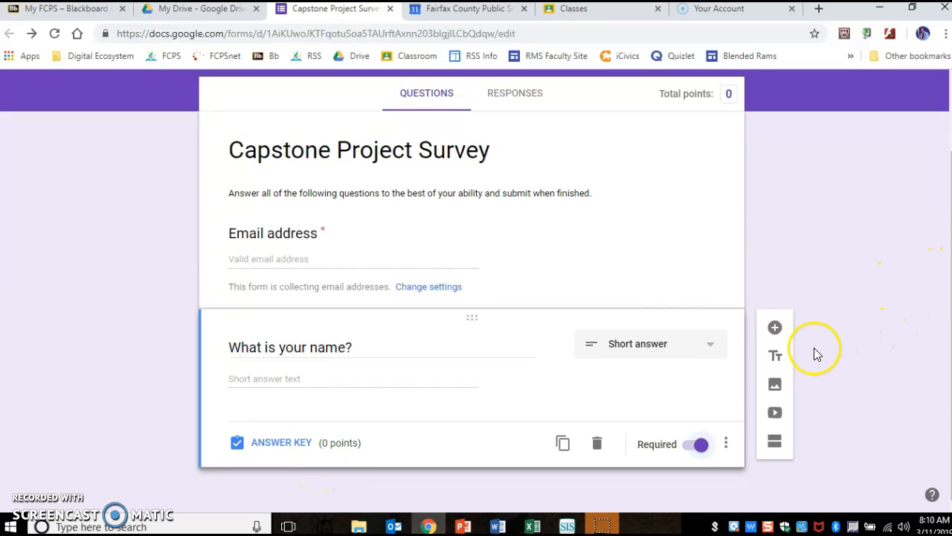
Step: Add a required multiple-choice question reading "What is your relationship to the surveyor?"
{"action": "left_click", "coordinate": [775, 327]}
{"action": "type", "text": "What is your relatio"}
{"action": "type", "text": "nship to the sur"}
{"action": "type", "text": "vor"}
{"action": "type", "text": "yo"}
{"action": "key", "text": "BackSpace"}
{"action": "key", "text": "BackSpace"}
{"action": "type", "text": "eyor?"}
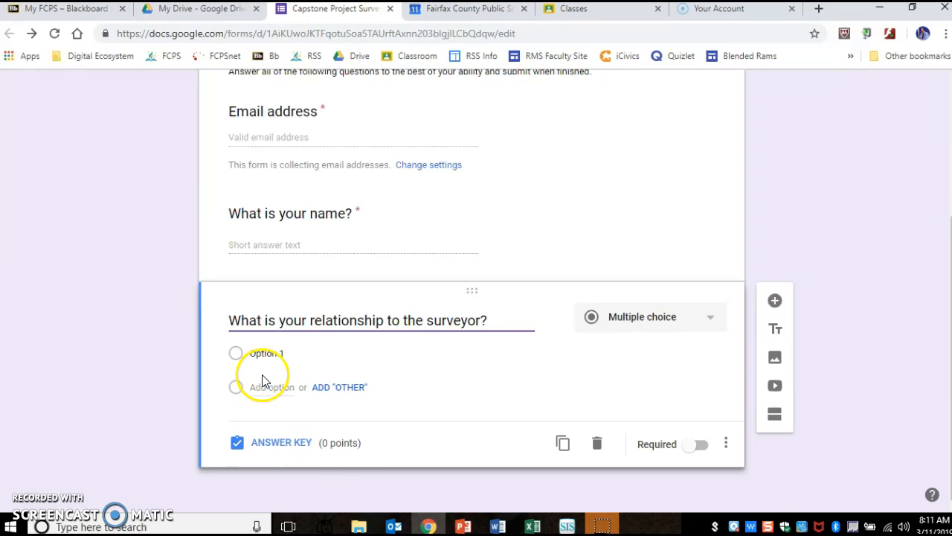
{"action": "left_click", "coordinate": [688, 445]}
Step: Fill in the relationship question's answer options as Family Friend, Relative, Former Teacher and Other
{"action": "left_click", "coordinate": [298, 354]}
{"action": "type", "text": "Family Friend"}
{"action": "left_click", "coordinate": [276, 387]}
{"action": "type", "text": "RElative"}
{"action": "left_click", "coordinate": [263, 421]}
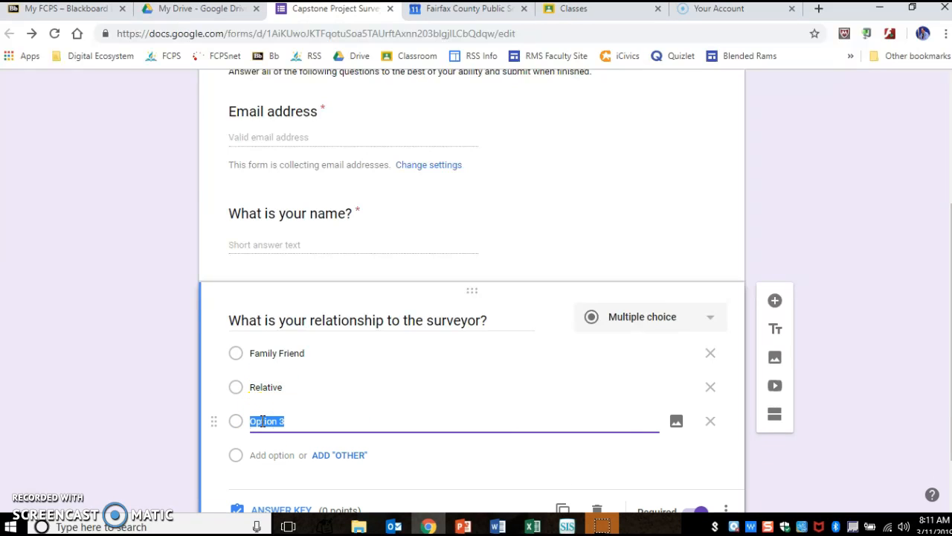
{"action": "type", "text": "SClassm"}
{"action": "double_click", "coordinate": [273, 422]}
{"action": "type", "text": "Sibl"}
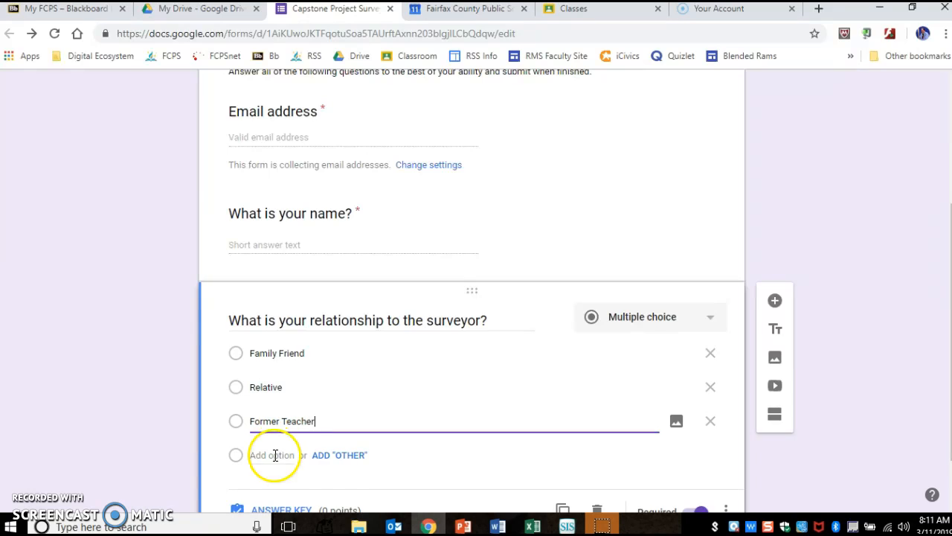
{"action": "left_click", "coordinate": [272, 455]}
{"action": "type", "text": "Other"}
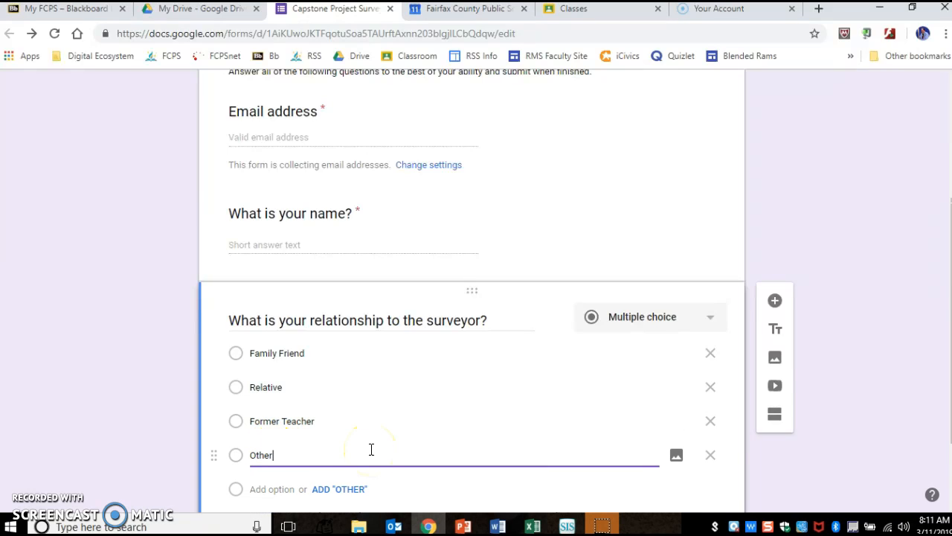
{"action": "left_click", "coordinate": [878, 366]}
{"action": "scroll", "coordinate": [880, 370], "scroll_direction": "down", "scroll_amount": 1}
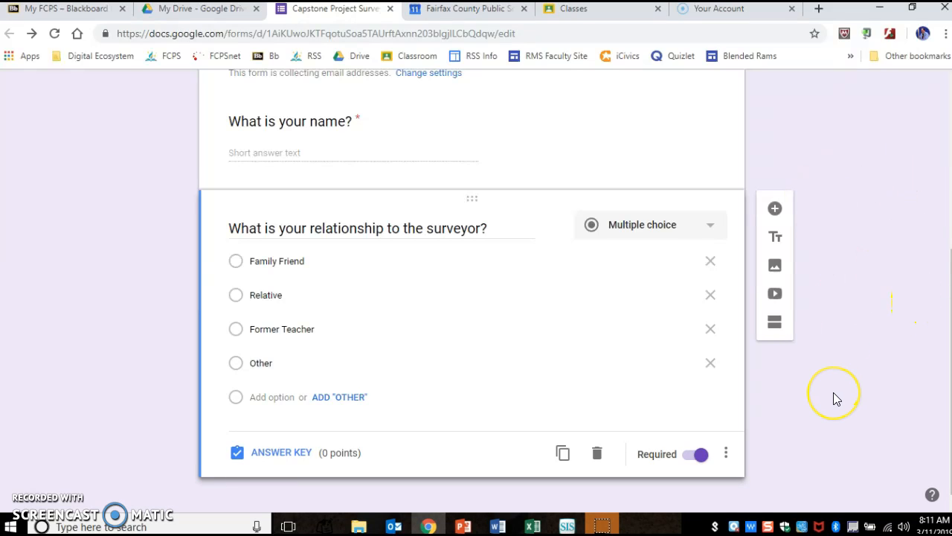
{"action": "scroll", "coordinate": [835, 394], "scroll_direction": "down", "scroll_amount": 1}
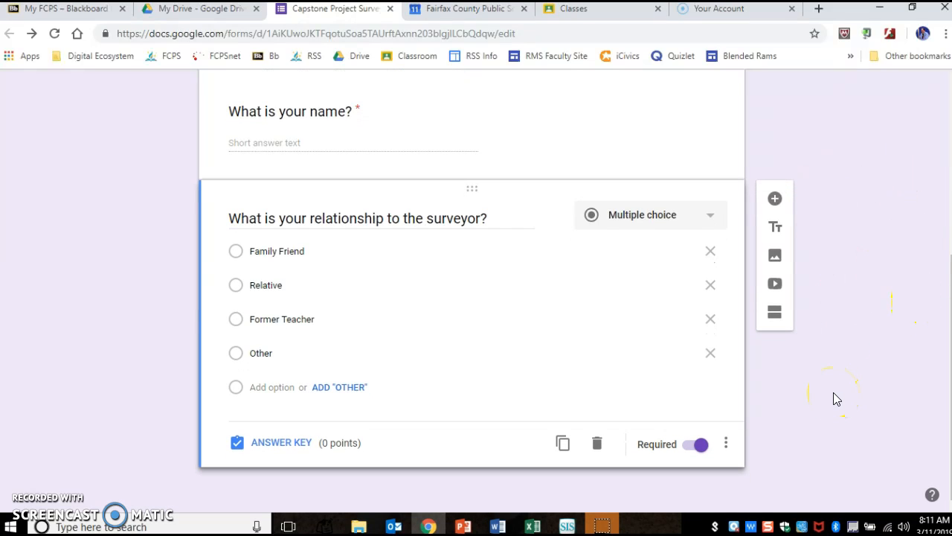
{"action": "left_click", "coordinate": [775, 316]}
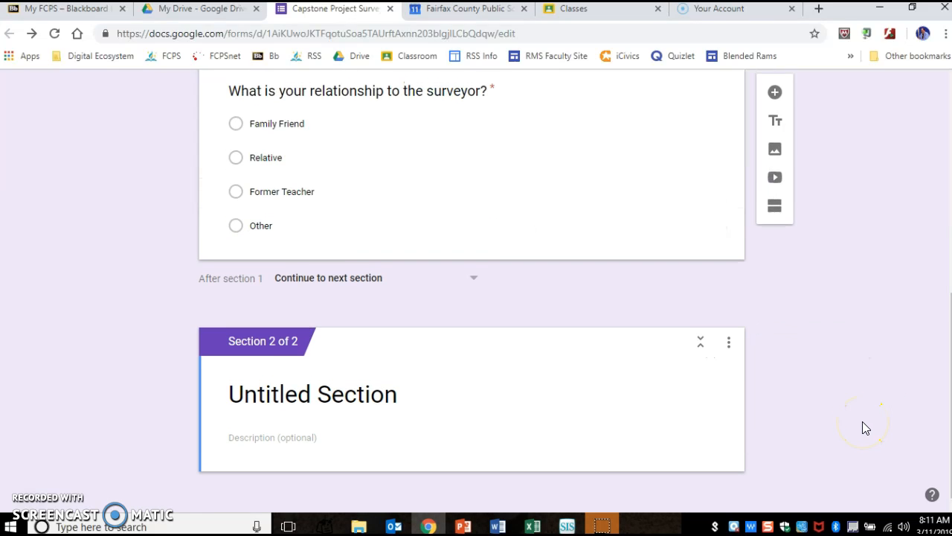
{"action": "left_click", "coordinate": [728, 338]}
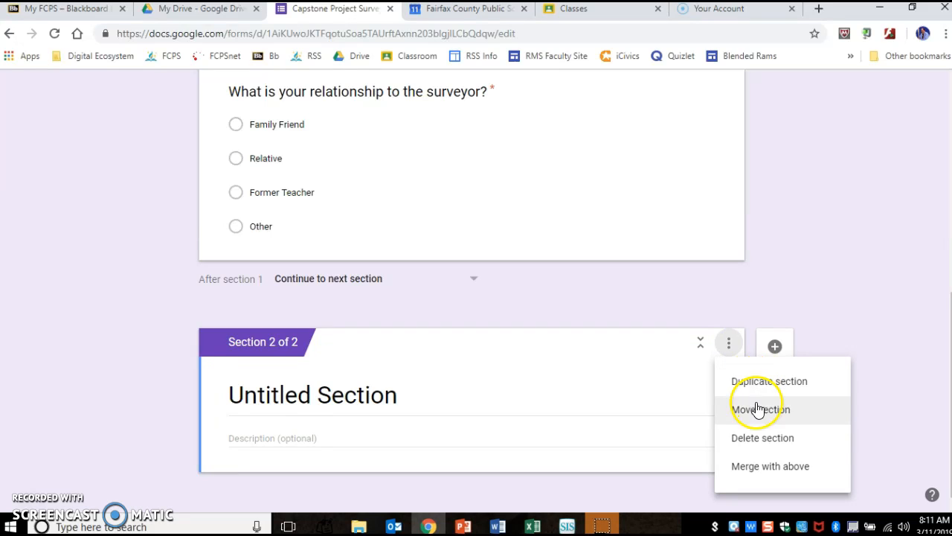
{"action": "left_click", "coordinate": [759, 437]}
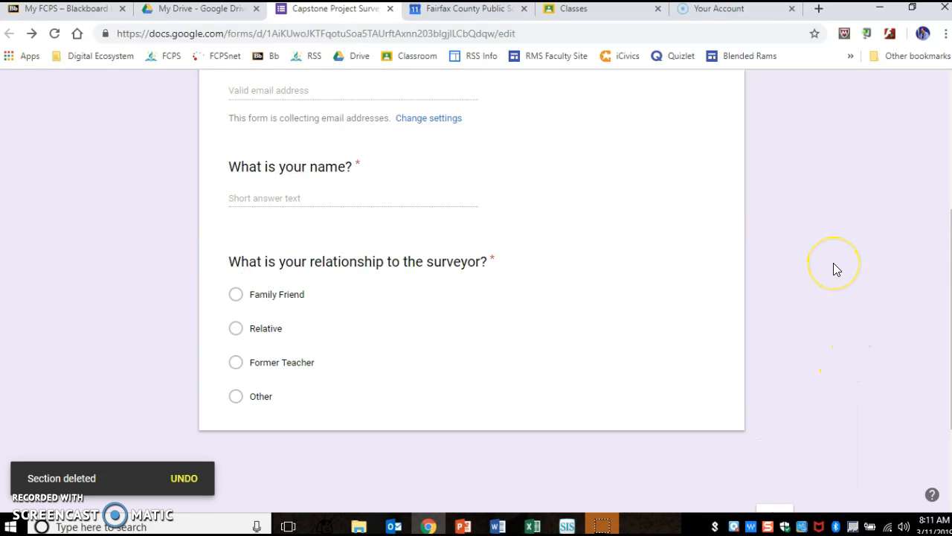
Step: Add a multiple-choice question below the relationship question reading "1. What is your favorite color?"
{"action": "left_click", "coordinate": [532, 244]}
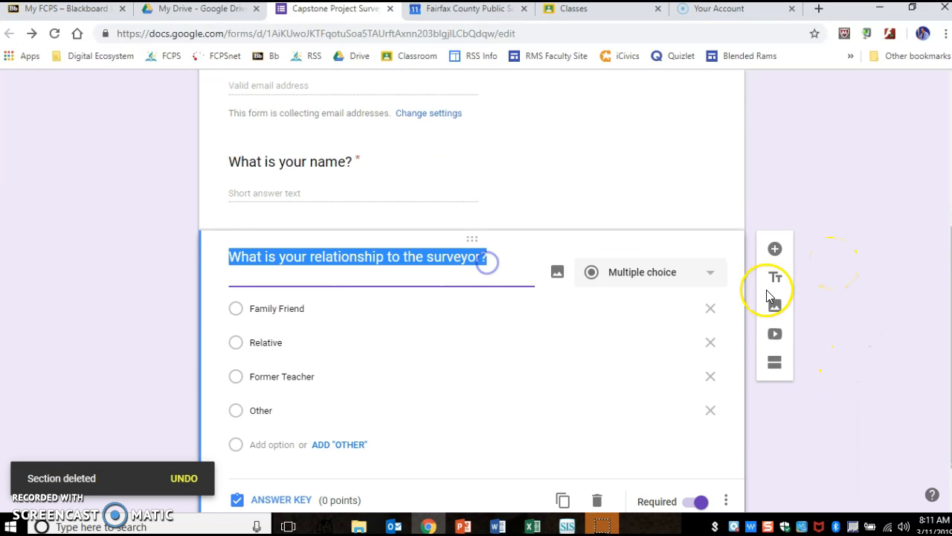
{"action": "left_click", "coordinate": [774, 250]}
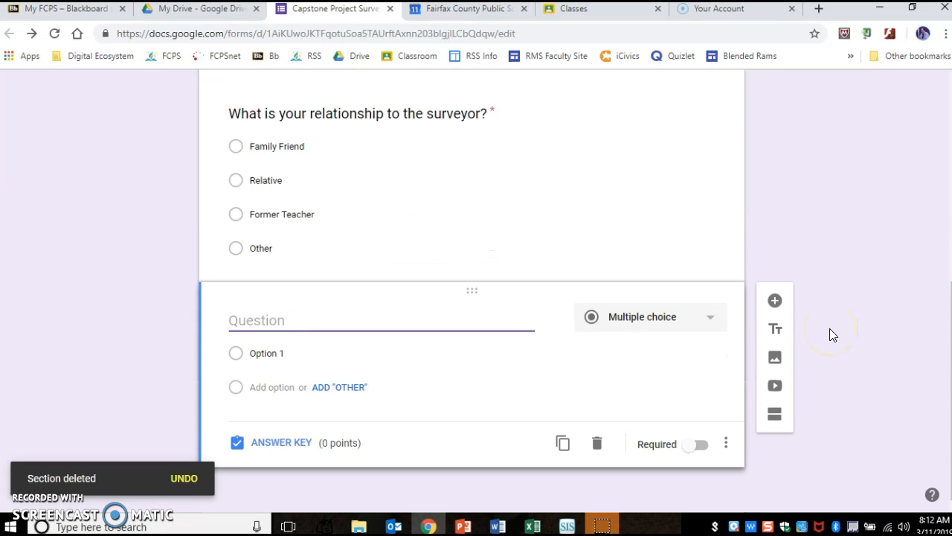
{"action": "type", "text": "1."}
{"action": "key", "text": "BackSpace"}
{"action": "key", "text": "BackSpace"}
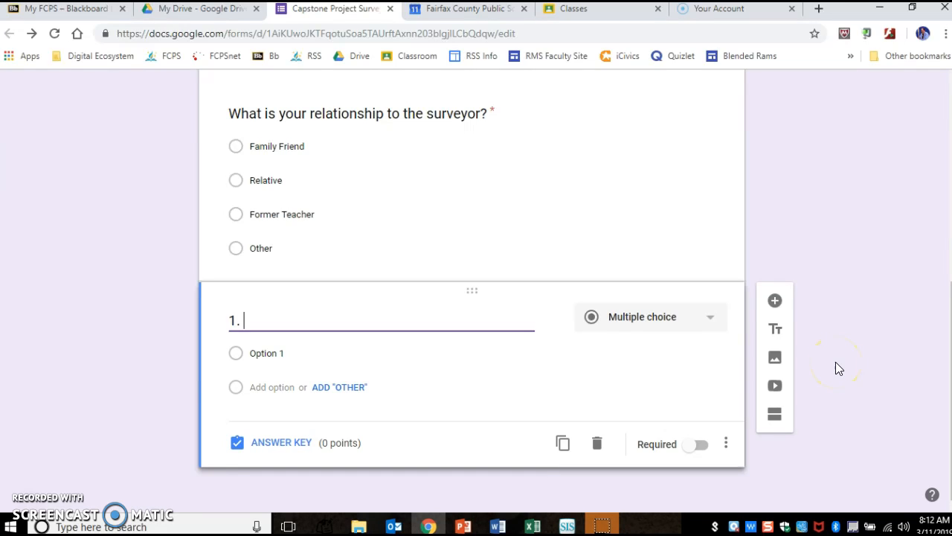
{"action": "type", "text": "What is your favorite colo"}
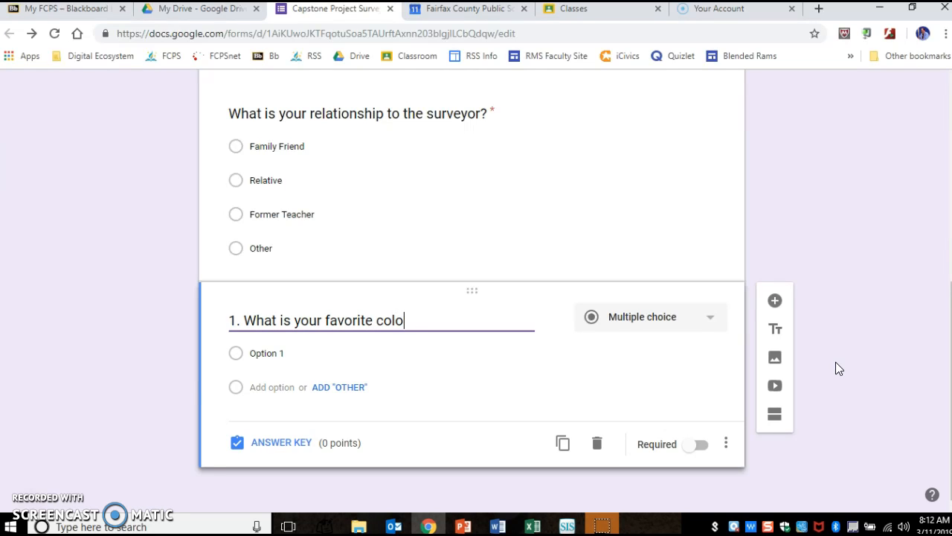
Step: Give the favorite color question the answer options Blue, Red, Green and Yellow, and make it required
{"action": "left_click", "coordinate": [270, 357]}
{"action": "type", "text": "Blue"}
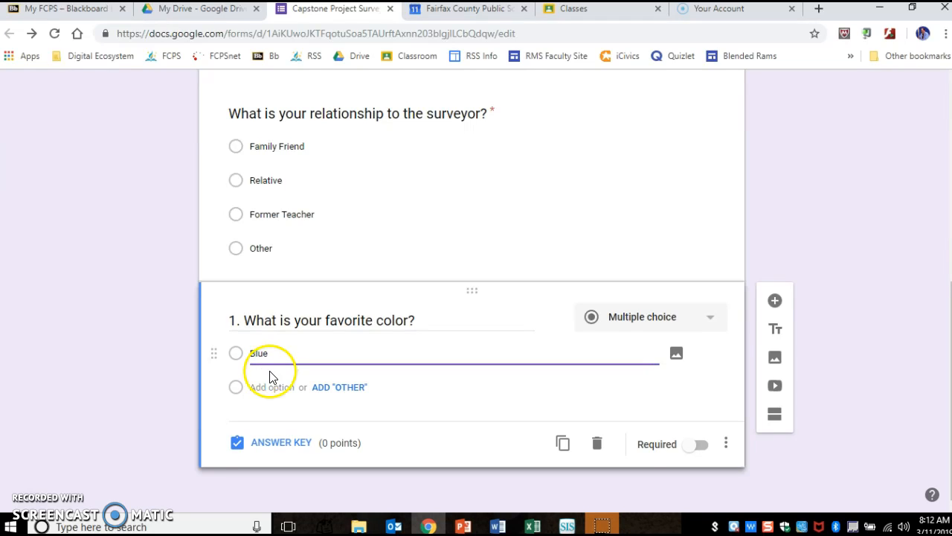
{"action": "left_click", "coordinate": [265, 387]}
{"action": "type", "text": "Red"}
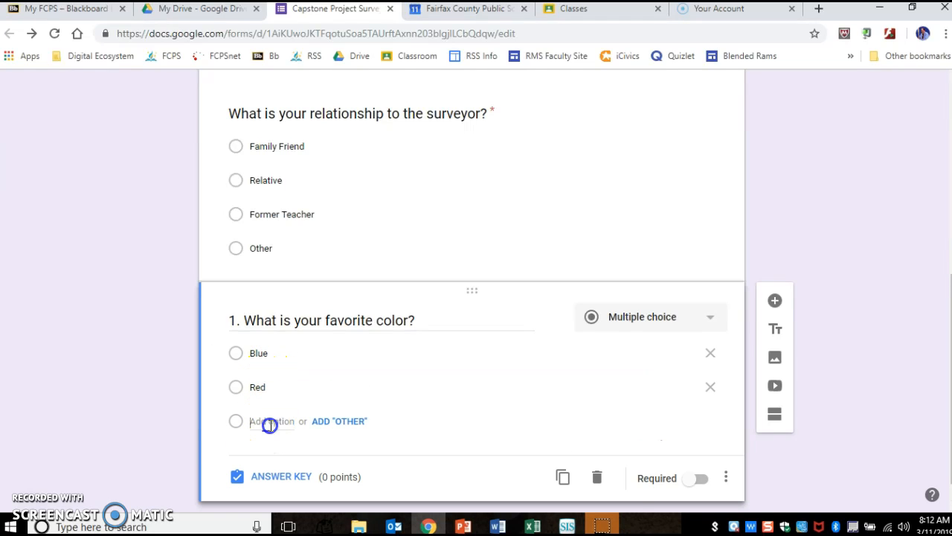
{"action": "left_click", "coordinate": [267, 423]}
{"action": "type", "text": "Green"}
{"action": "left_click", "coordinate": [266, 455]}
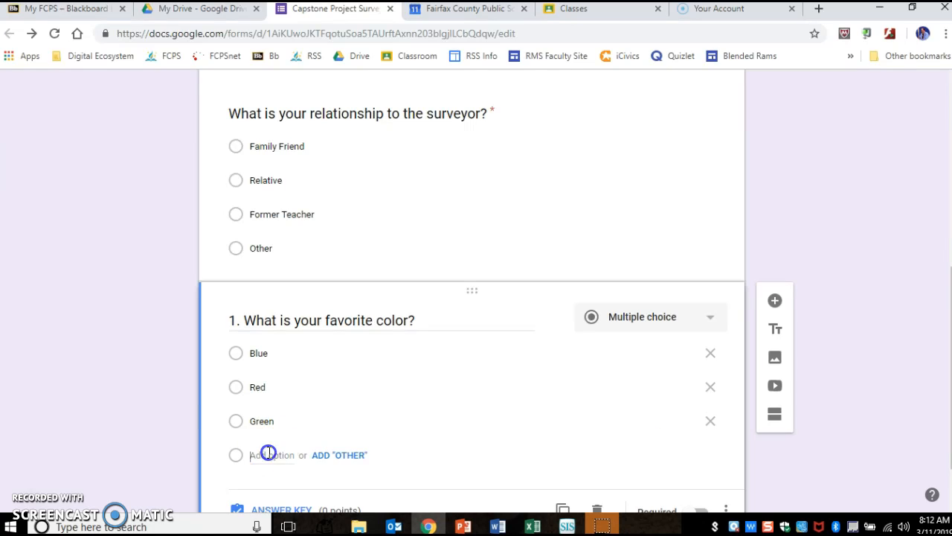
{"action": "type", "text": "Yellow"}
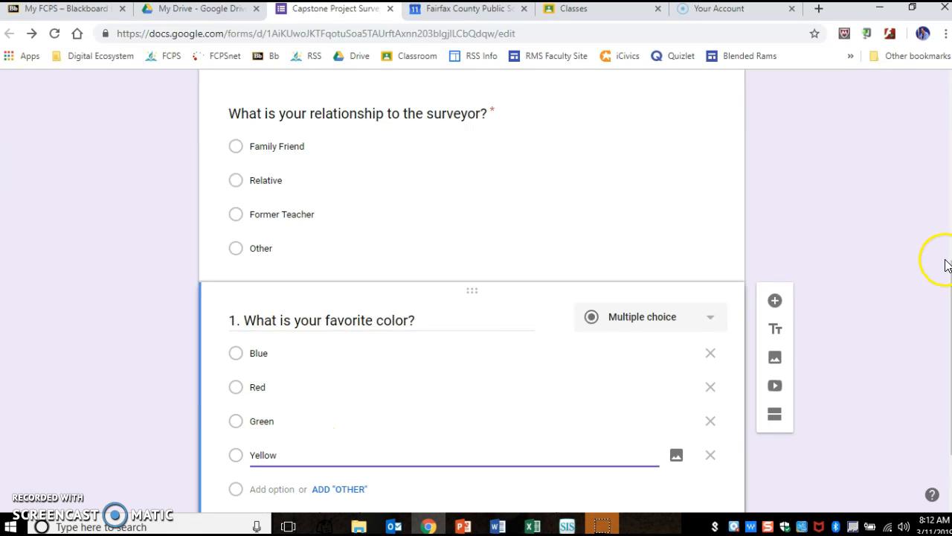
{"action": "left_click", "coordinate": [881, 310]}
{"action": "scroll", "coordinate": [881, 310], "scroll_direction": "down", "scroll_amount": 2}
{"action": "left_click", "coordinate": [695, 447]}
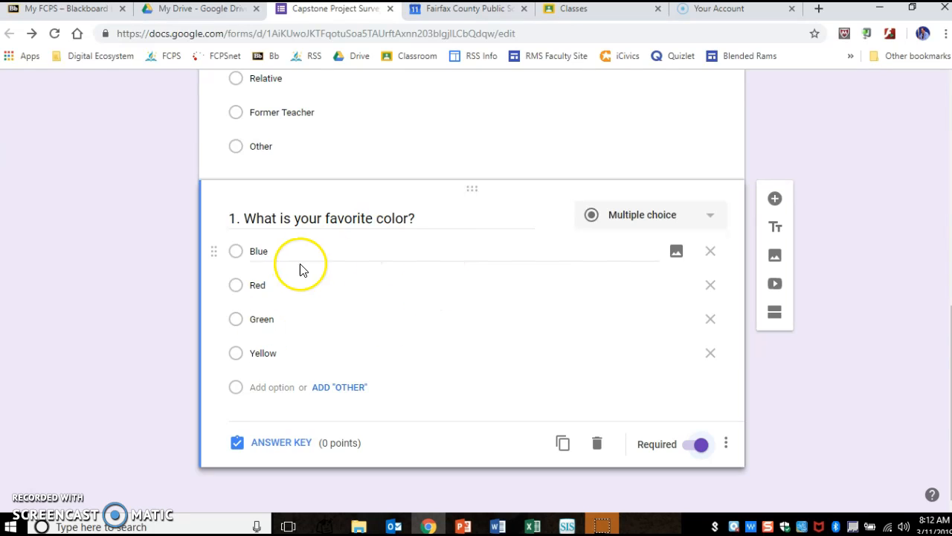
Step: Set the favorite color question's answer key to 1 point with Blue as the correct answer
{"action": "left_click", "coordinate": [280, 443]}
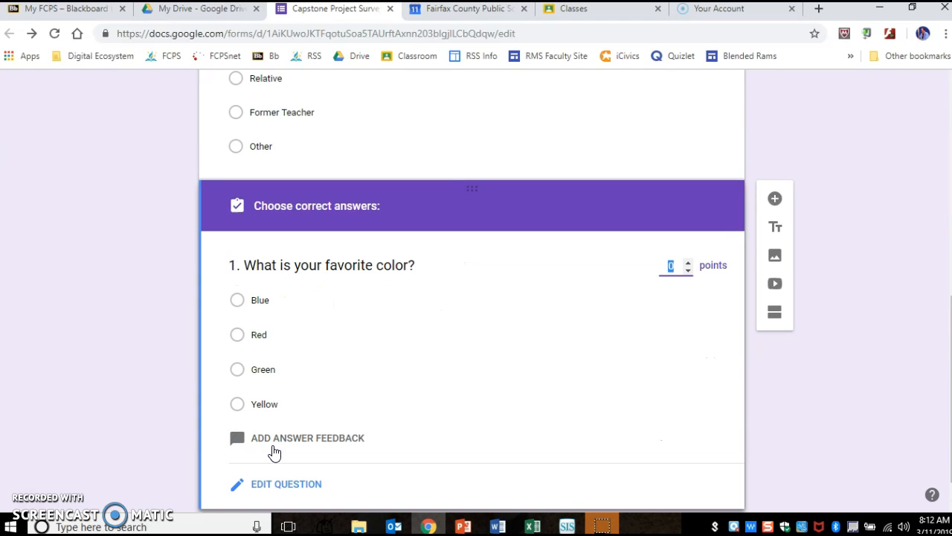
{"action": "left_click", "coordinate": [687, 266]}
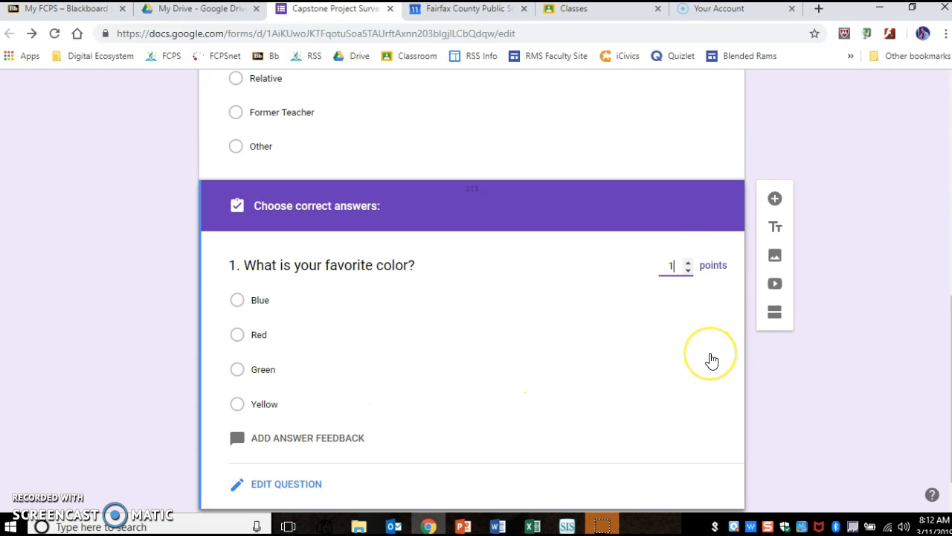
{"action": "left_click", "coordinate": [237, 300]}
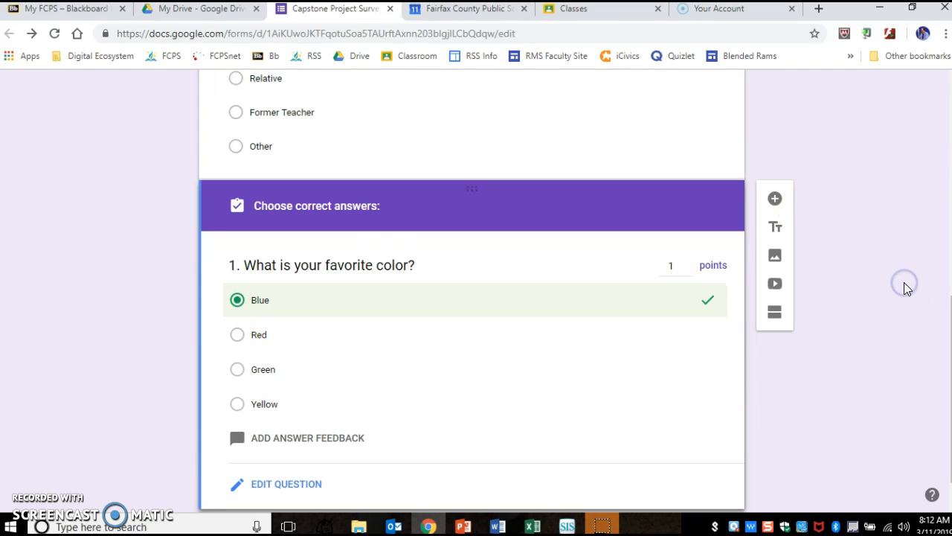
Step: Add a checkboxes question reading "2. Which of the following are TRUE?"
{"action": "left_click", "coordinate": [776, 201]}
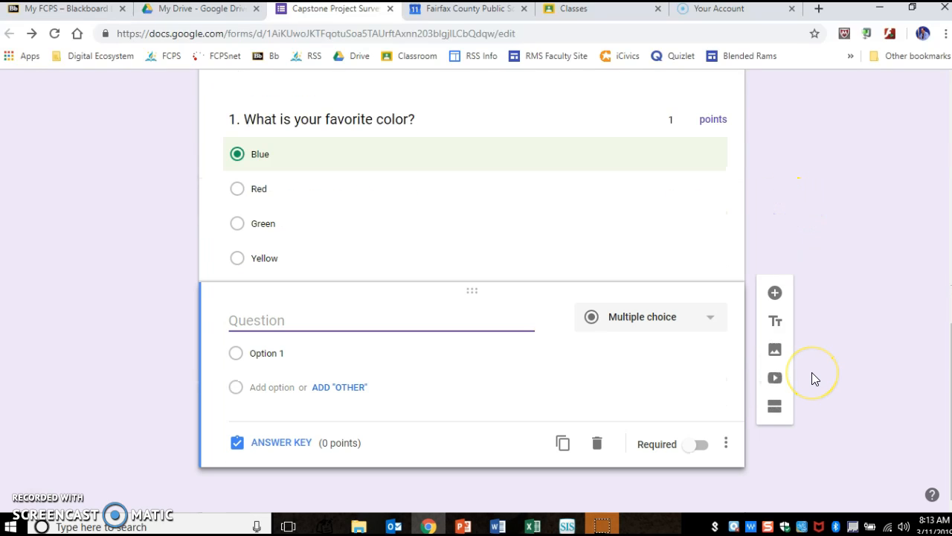
{"action": "type", "text": "2."}
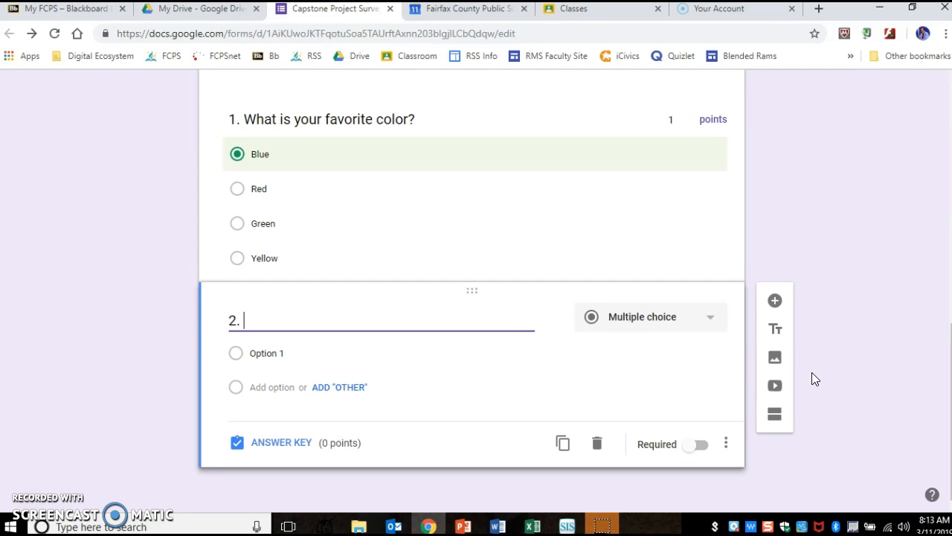
{"action": "left_click", "coordinate": [696, 316]}
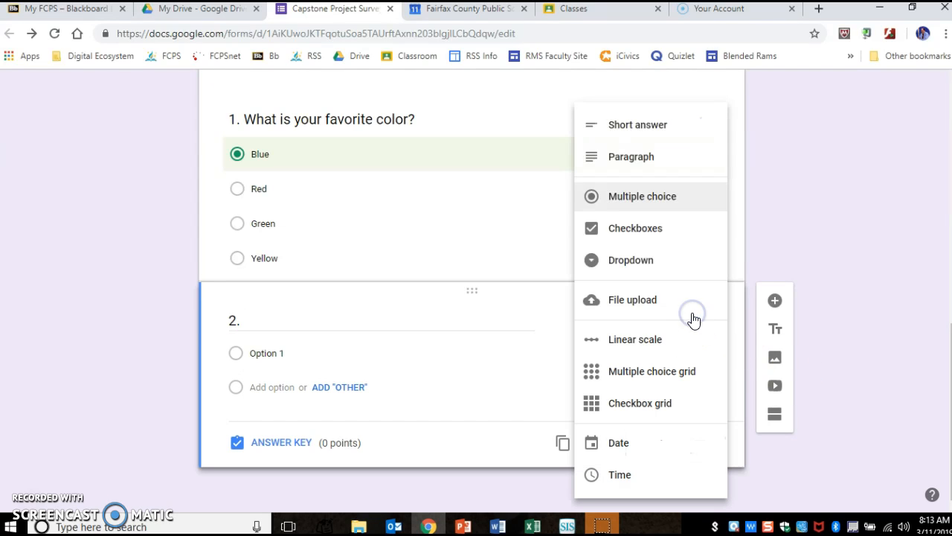
{"action": "left_click", "coordinate": [658, 230]}
{"action": "triple_click", "coordinate": [334, 320]}
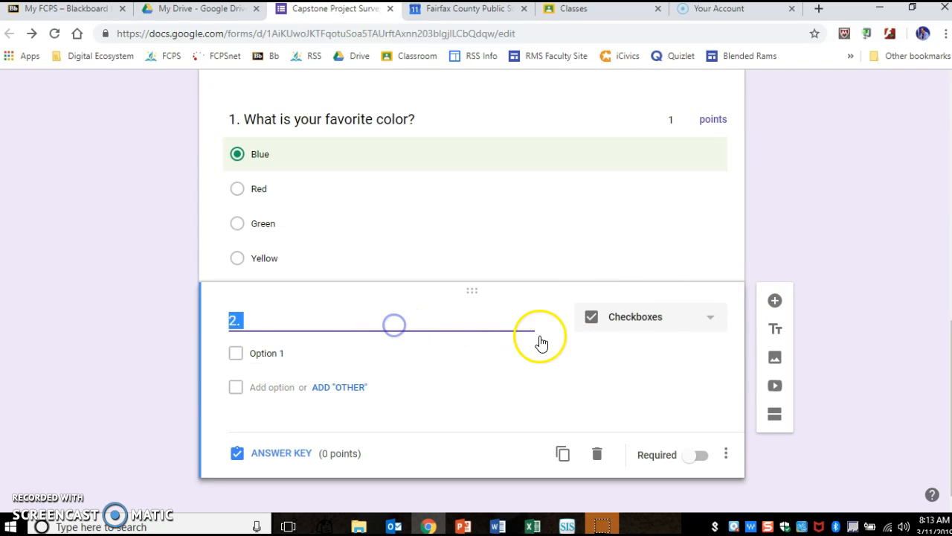
{"action": "left_click", "coordinate": [267, 320]}
{"action": "type", "text": "Which of the following are TRUE?"}
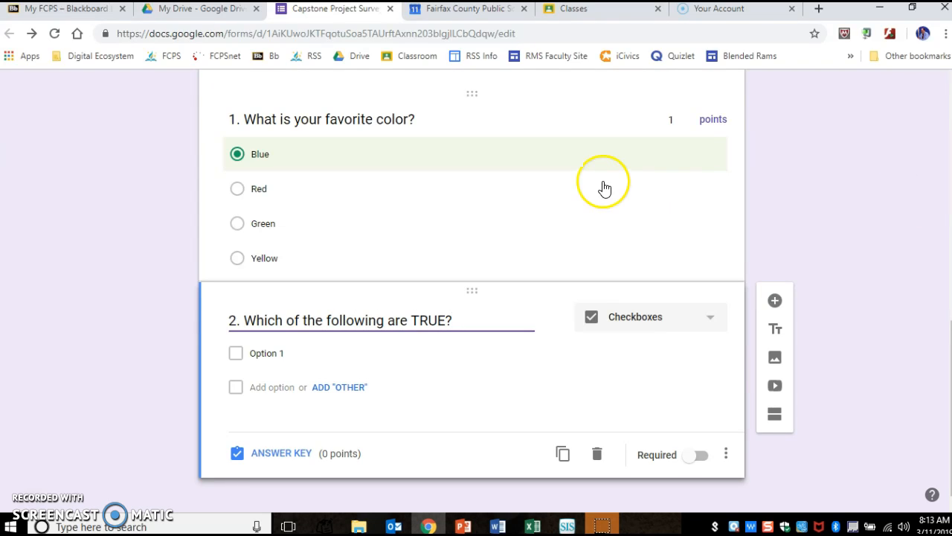
{"action": "left_click", "coordinate": [386, 319]}
{"action": "type", "text": "THREE items"}
{"action": "key", "text": "BackSpace"}
{"action": "key", "text": "BackSpace"}
{"action": "key", "text": "BackSpace"}
{"action": "key", "text": "BackSpace"}
{"action": "key", "text": "BackSpace"}
{"action": "key", "text": "BackSpace"}
{"action": "key", "text": "BackSpace"}
{"action": "key", "text": "BackSpace"}
{"action": "key", "text": "BackSpace"}
{"action": "key", "text": "BackSpace"}
{"action": "key", "text": "BackSpace"}
{"action": "key", "text": "BackSpace"}
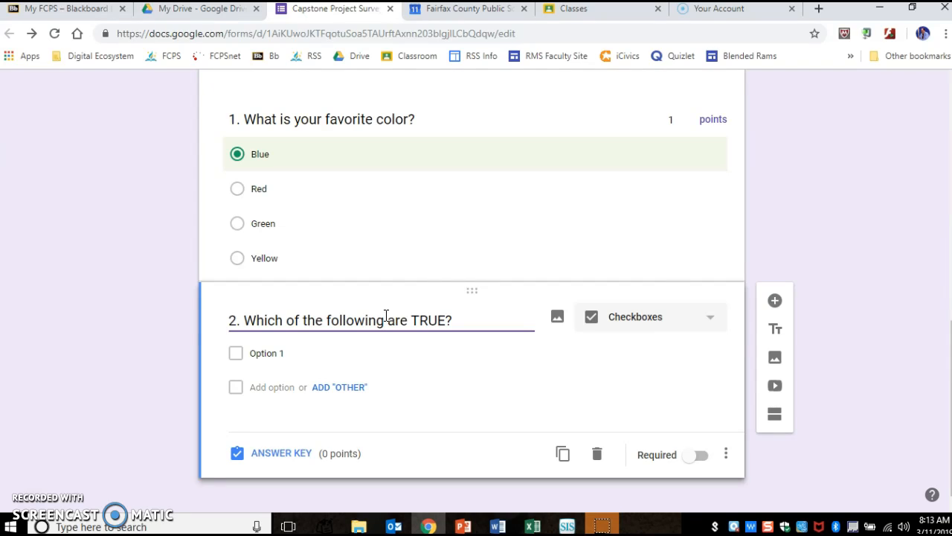
{"action": "left_click", "coordinate": [866, 318]}
Step: Make question 2 required and enter its first two options, "The sky is blue" and "Earth is the 3rd planet from the sun"
{"action": "left_click", "coordinate": [701, 455]}
{"action": "left_click", "coordinate": [256, 354]}
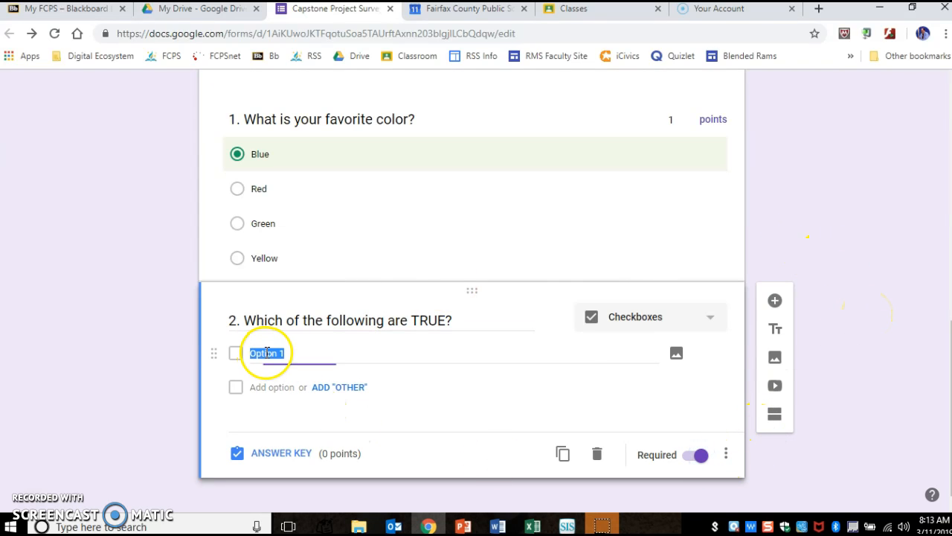
{"action": "type", "text": "The sky is blue"}
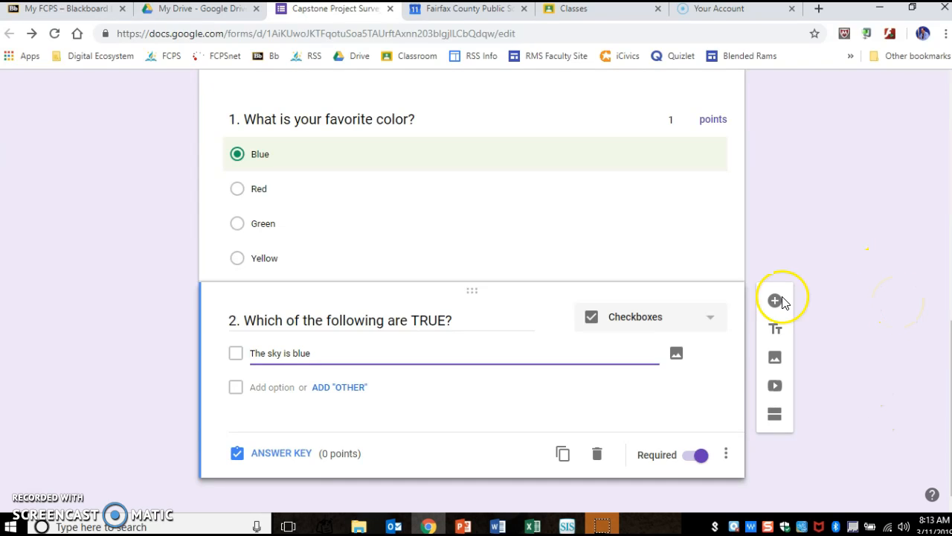
{"action": "left_click", "coordinate": [272, 387]}
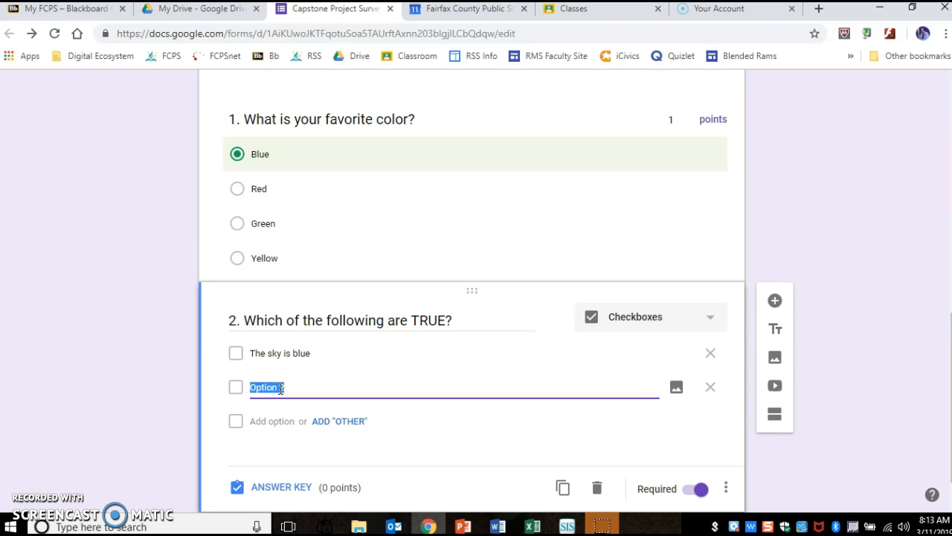
{"action": "type", "text": "Earth is the 3rd planet f"}
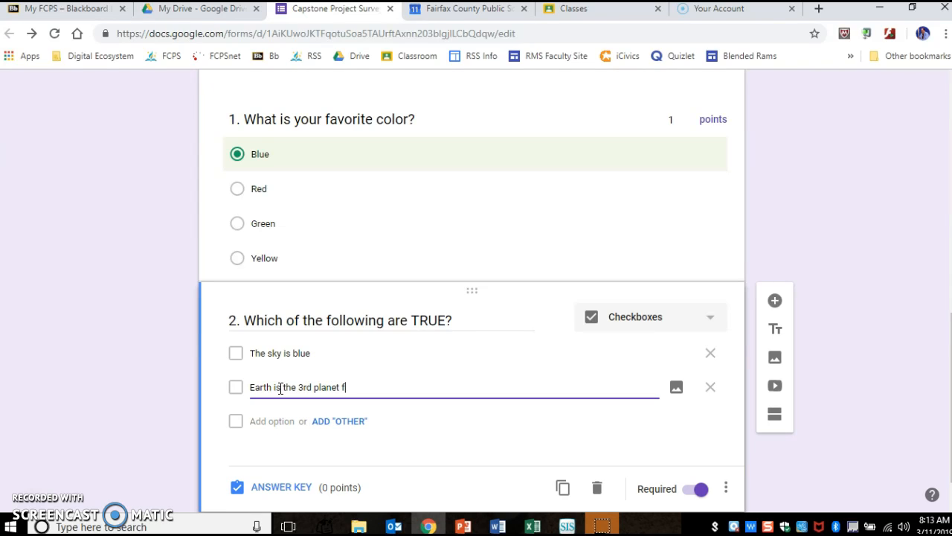
Step: Add two more options to question 2: "Civics is the best class ever" and a statement that the teacher is 6'3" tall
{"action": "left_click", "coordinate": [260, 420]}
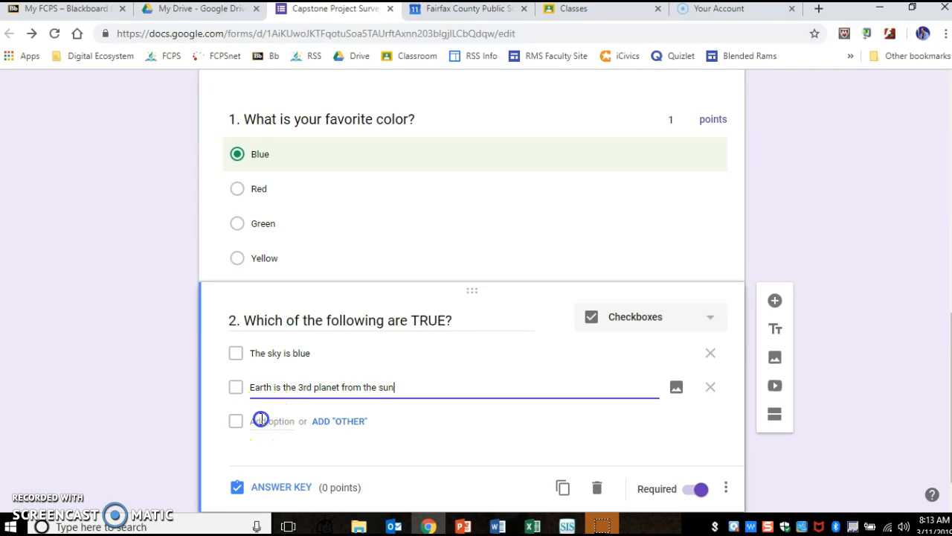
{"action": "scroll", "coordinate": [840, 351], "scroll_direction": "down", "scroll_amount": 1}
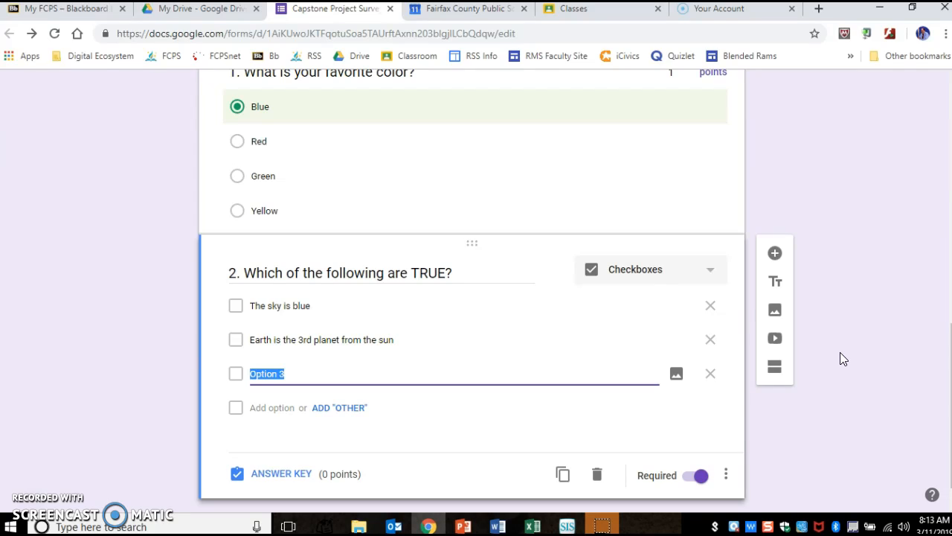
{"action": "type", "text": "Civics is the best class ever"}
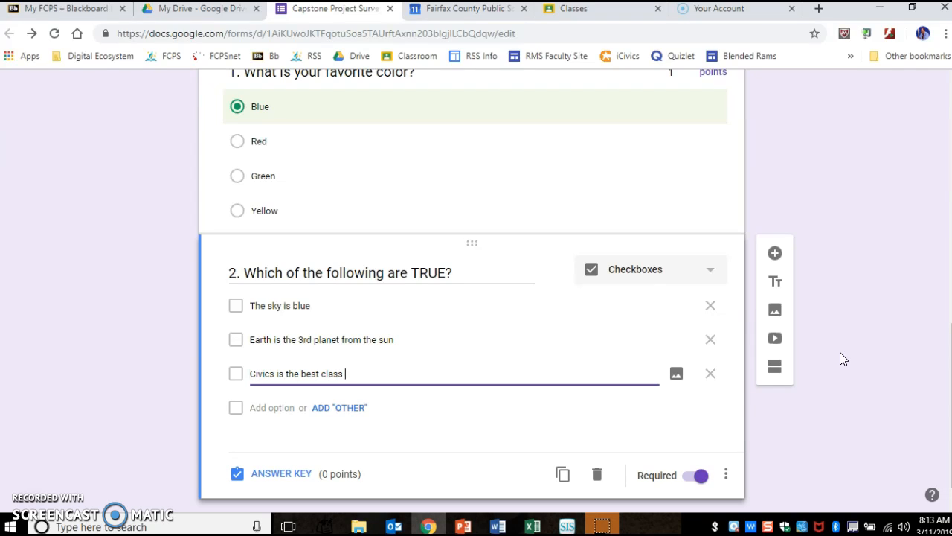
{"action": "left_click", "coordinate": [272, 408]}
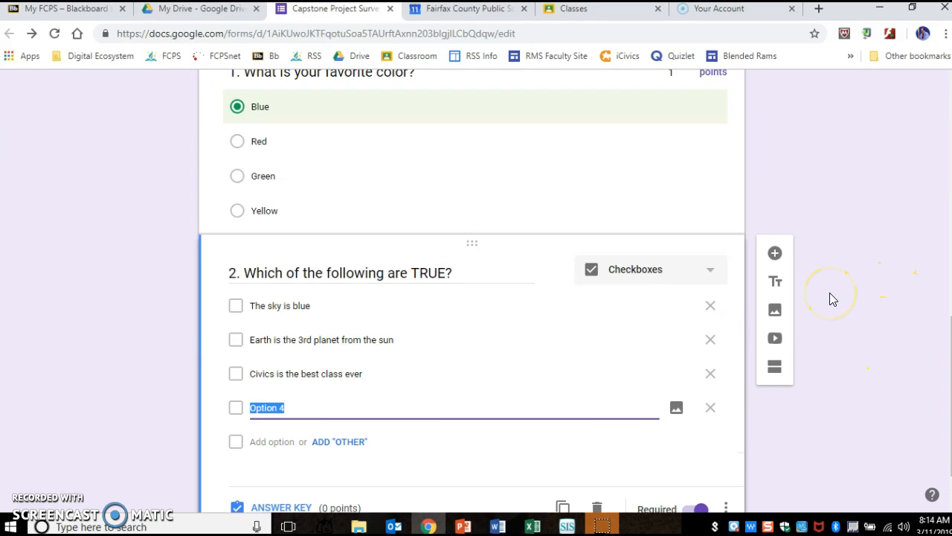
{"action": "type", "text": "Mr. Burns is 6'3\""}
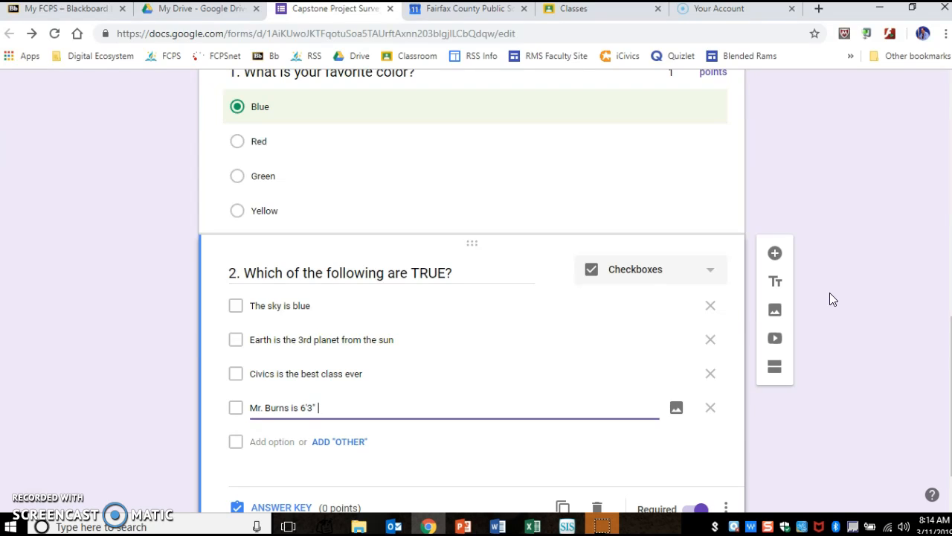
{"action": "left_click", "coordinate": [848, 257]}
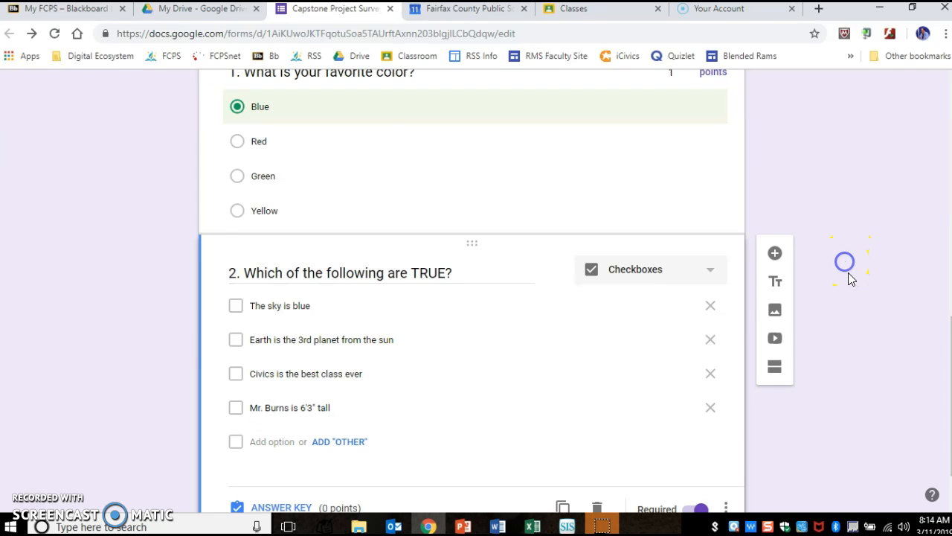
Step: Set question 2's answer key to 1 point, marking the blue sky and Earth 3rd planet statements as correct
{"action": "scroll", "coordinate": [852, 301], "scroll_direction": "down", "scroll_amount": 1}
{"action": "left_click", "coordinate": [254, 468]}
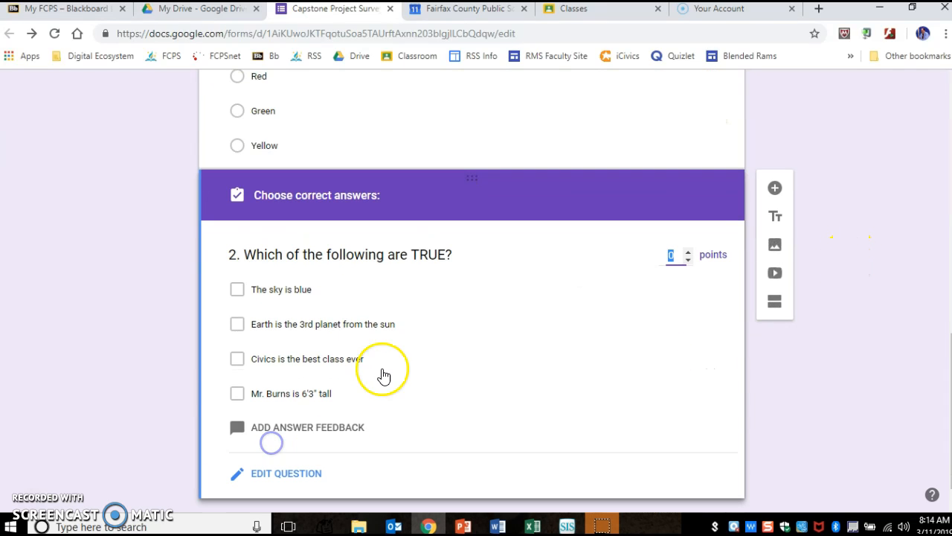
{"action": "type", "text": "1"}
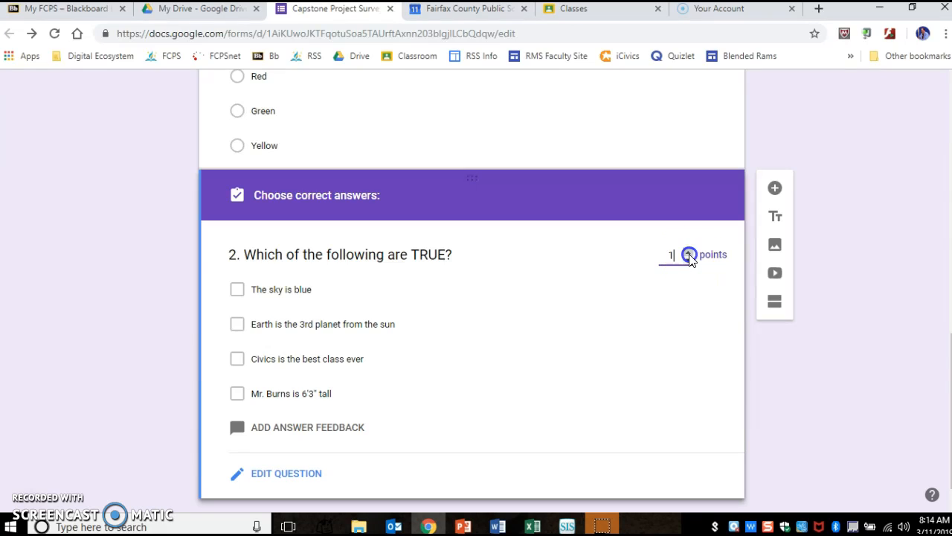
{"action": "left_click", "coordinate": [238, 295]}
{"action": "left_click", "coordinate": [238, 324]}
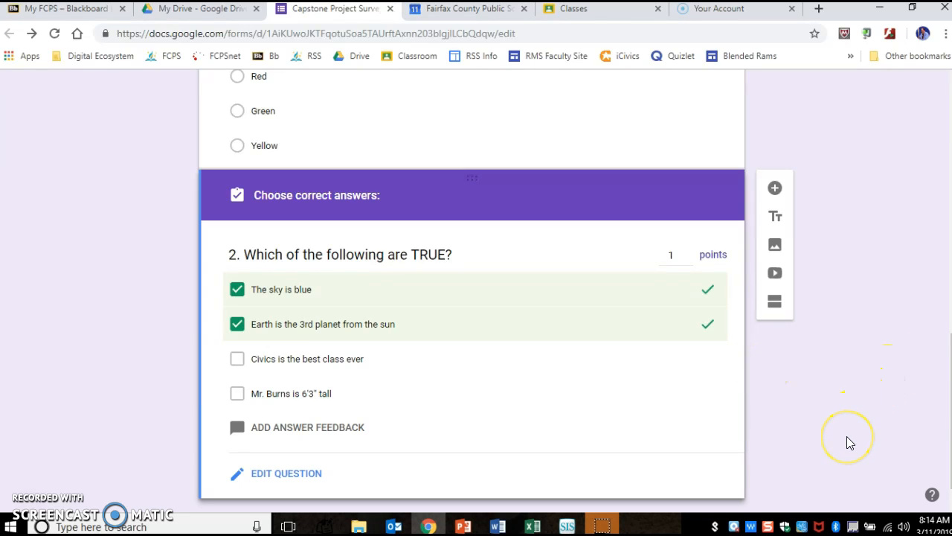
Step: Add a multiple choice grid question reading "3. Match each color to the correct Spanish equivalent. Mark one response in each row."
{"action": "left_click", "coordinate": [775, 187]}
{"action": "left_click", "coordinate": [661, 317]}
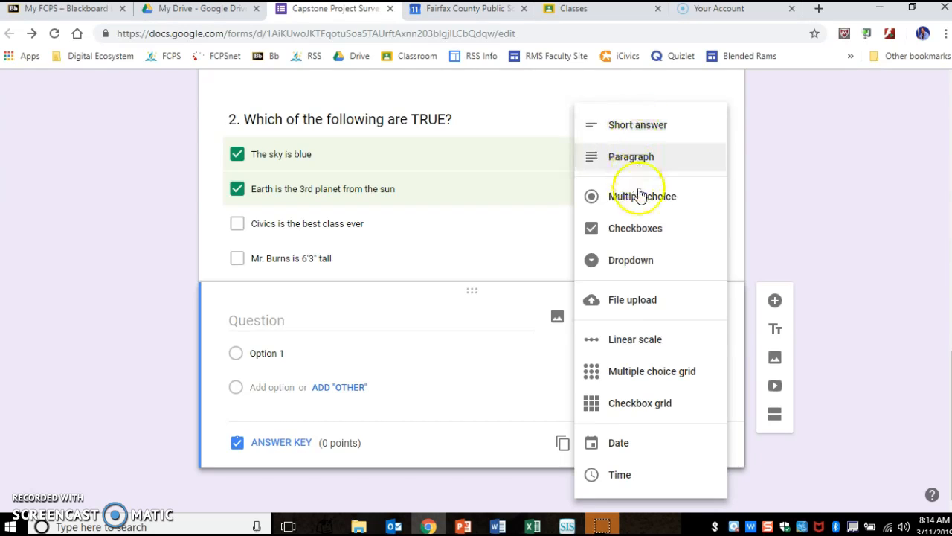
{"action": "left_click", "coordinate": [636, 375]}
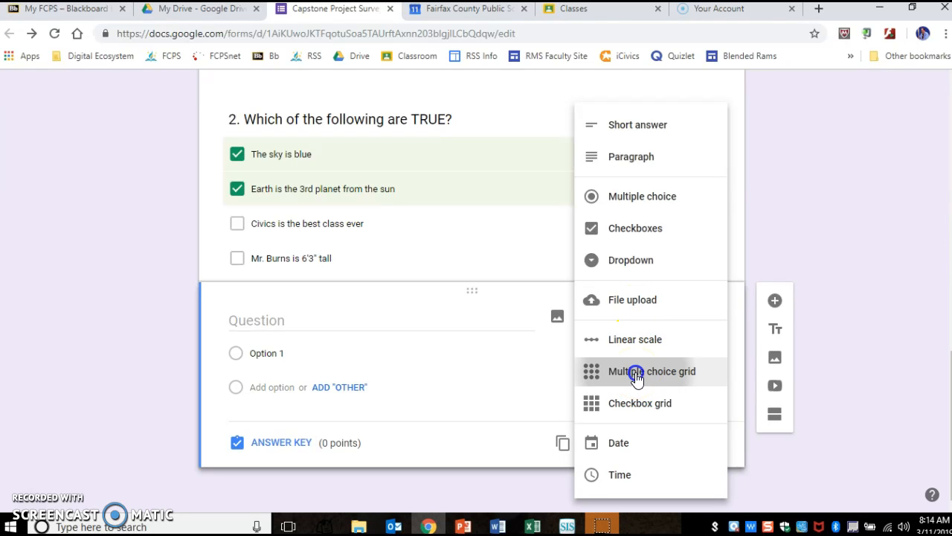
{"action": "left_click", "coordinate": [268, 320]}
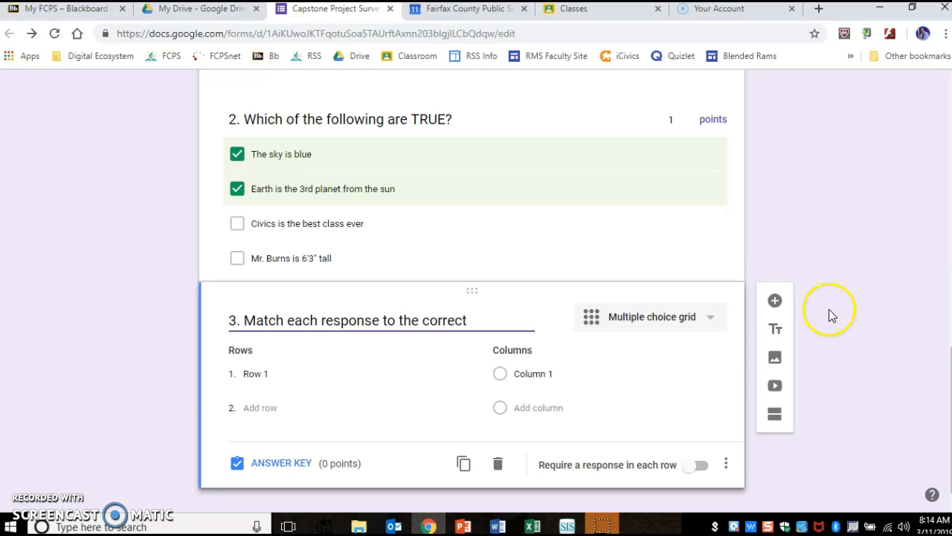
{"action": "double_click", "coordinate": [352, 320]}
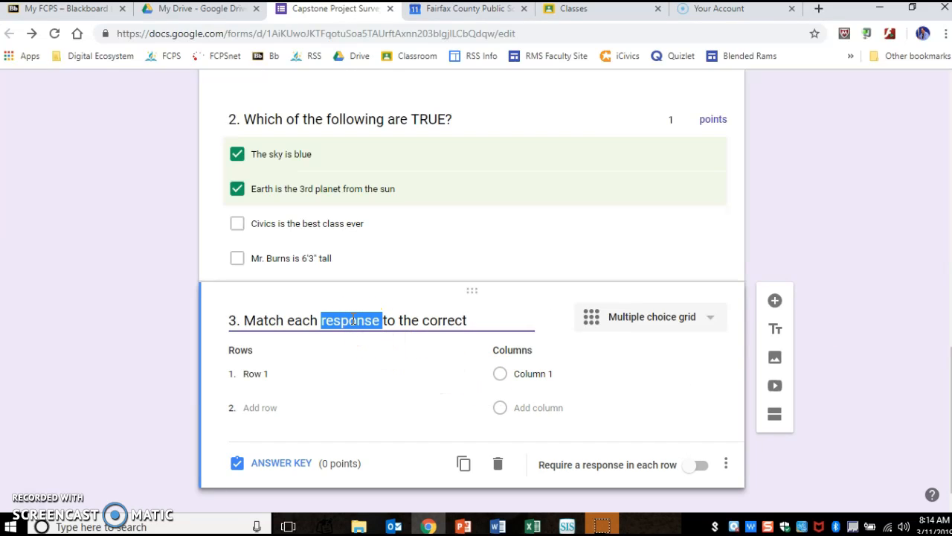
{"action": "type", "text": "color"}
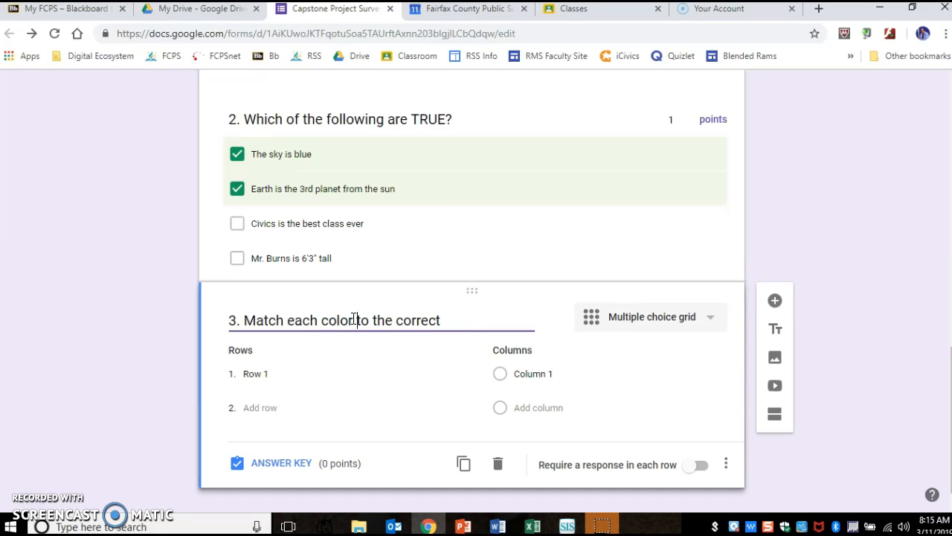
{"action": "left_click", "coordinate": [459, 317]}
{"action": "type", "text": "Spanish "}
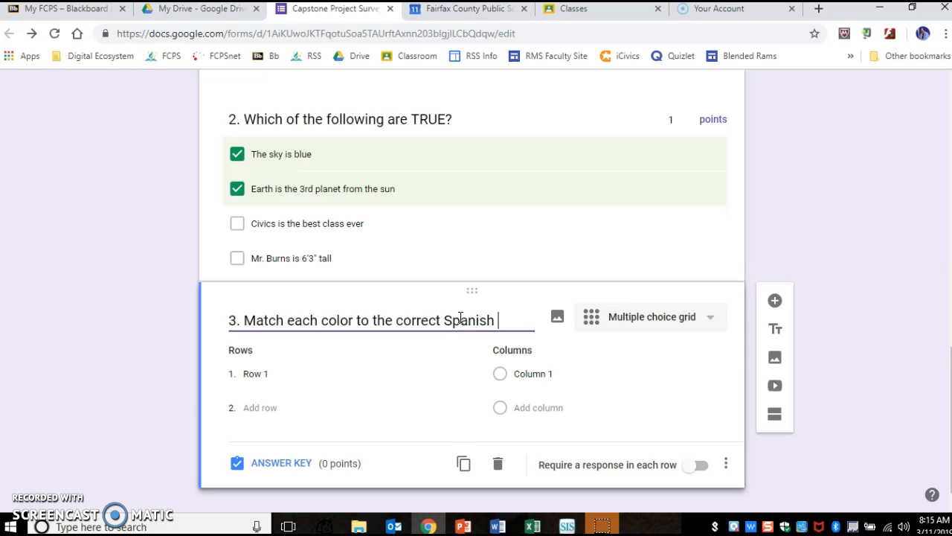
{"action": "type", "text": "equivalent.  Mark one response in each row."}
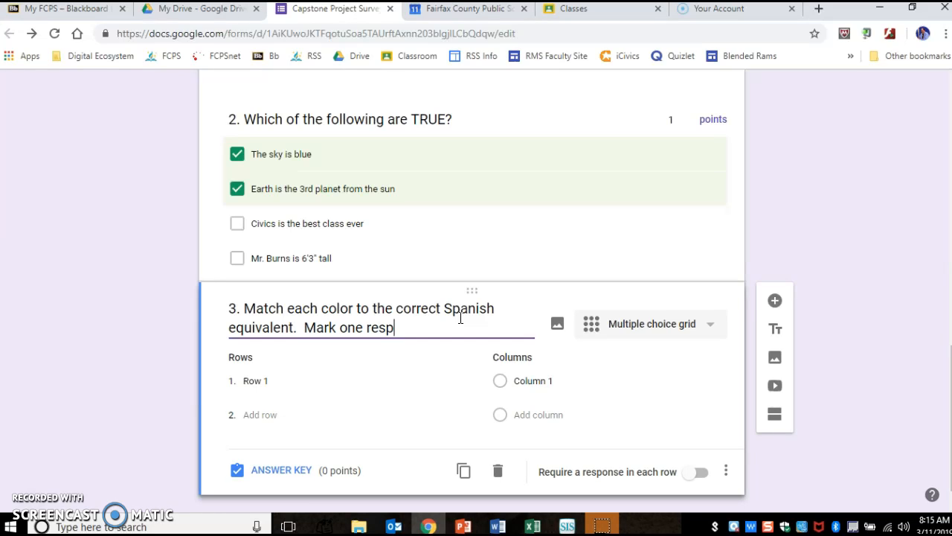
Step: Require a response in each row of question 3 and enter the rows Blue, Red, Yellow and Green
{"action": "left_click", "coordinate": [696, 473]}
{"action": "scroll", "coordinate": [853, 372], "scroll_direction": "down", "scroll_amount": 1}
{"action": "left_click", "coordinate": [257, 352]}
{"action": "type", "text": "Blue"}
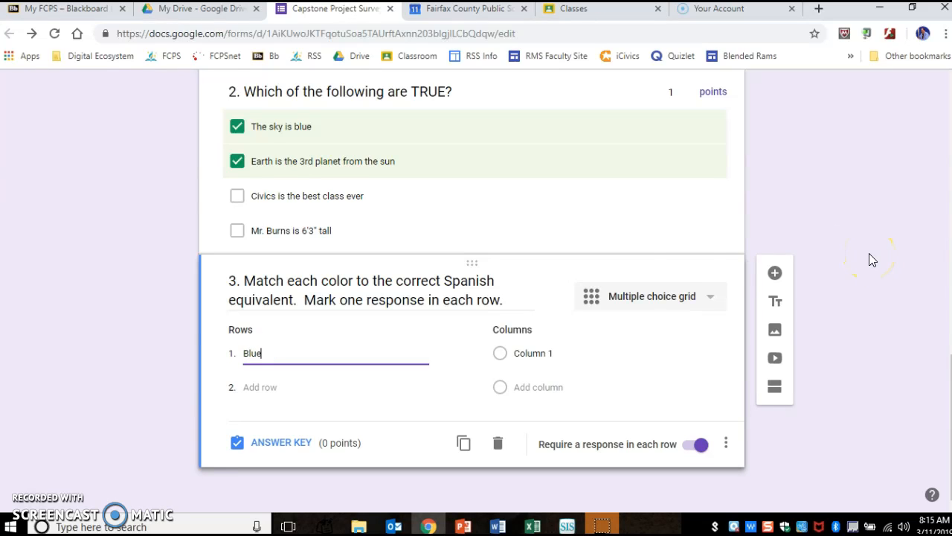
{"action": "left_click", "coordinate": [264, 388]}
{"action": "type", "text": "Red"}
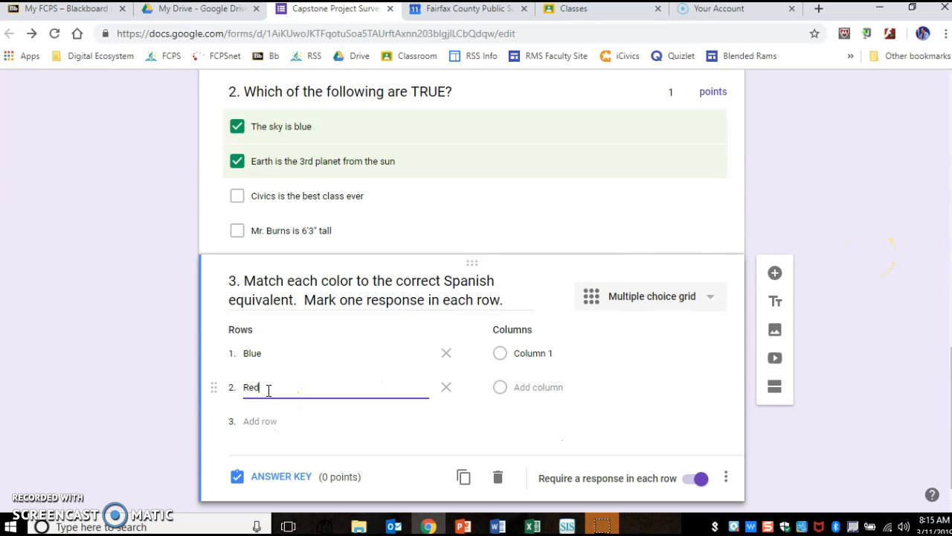
{"action": "left_click", "coordinate": [259, 421]}
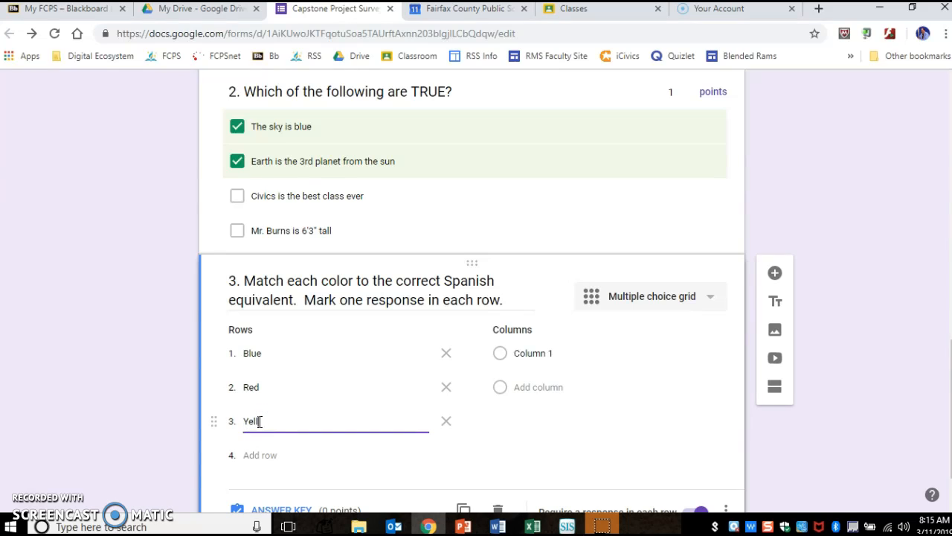
{"action": "left_click", "coordinate": [260, 455]}
{"action": "type", "text": "Green"}
Step: Enter question 3's columns as Verde, Azul, Rojo and Amarillo
{"action": "left_click", "coordinate": [533, 352]}
{"action": "type", "text": "Verde"}
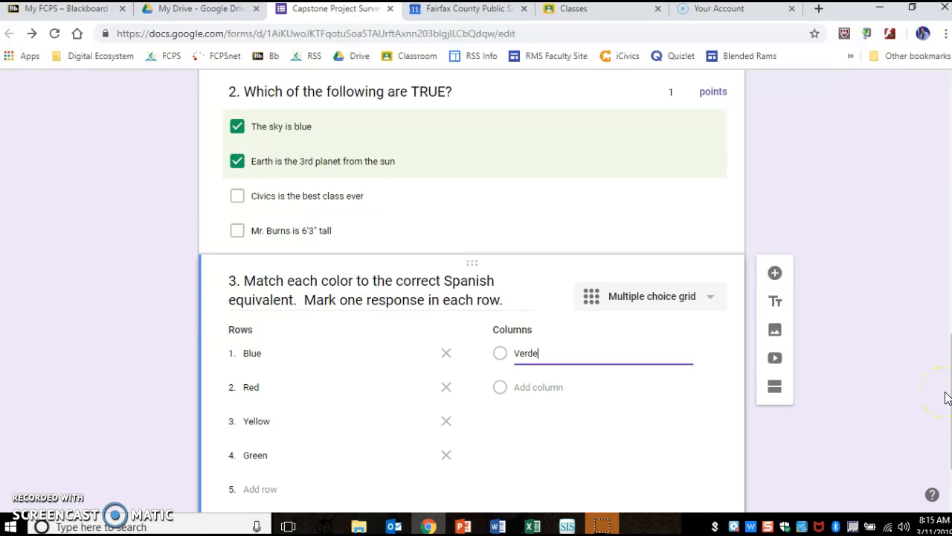
{"action": "left_click", "coordinate": [559, 385]}
{"action": "left_click", "coordinate": [544, 389]}
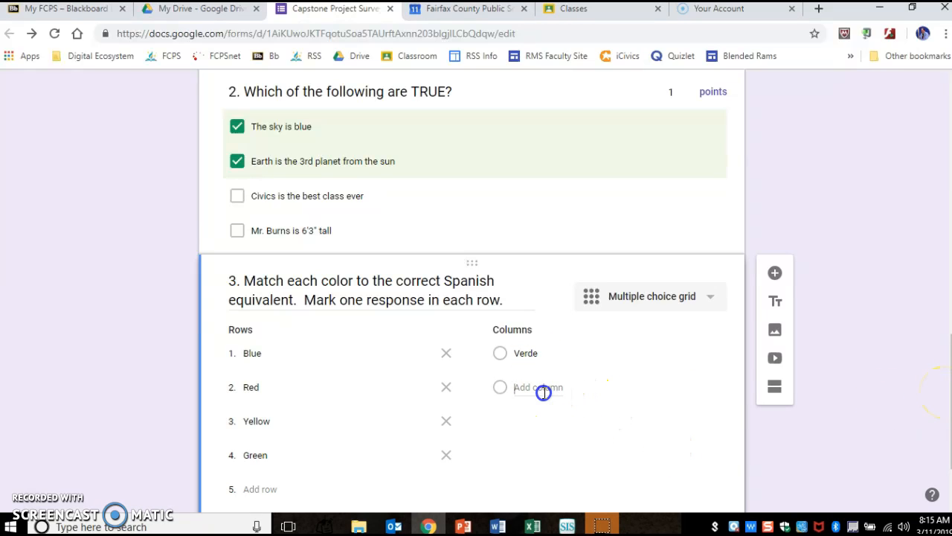
{"action": "type", "text": "Azul"}
{"action": "left_click", "coordinate": [514, 422]}
{"action": "type", "text": "Rojo"}
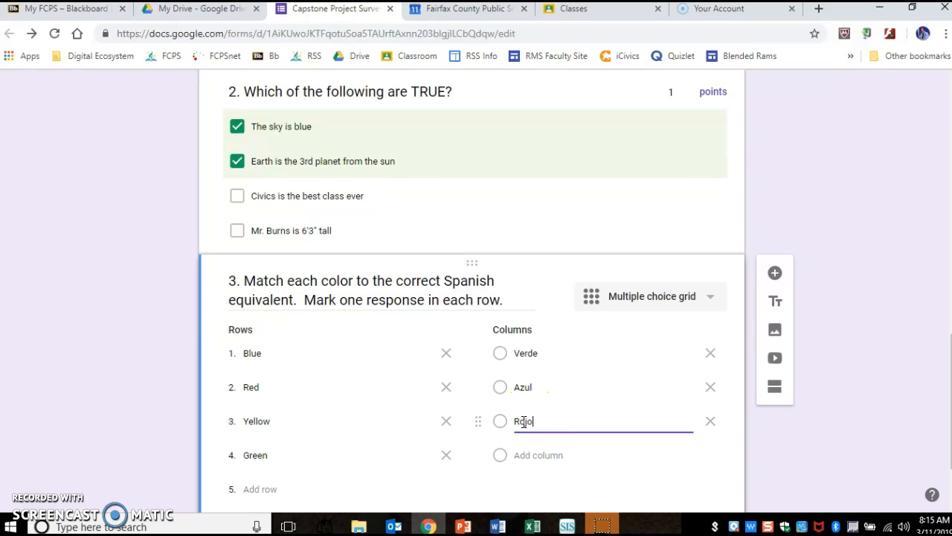
{"action": "left_click", "coordinate": [532, 454]}
{"action": "type", "text": "Amai"}
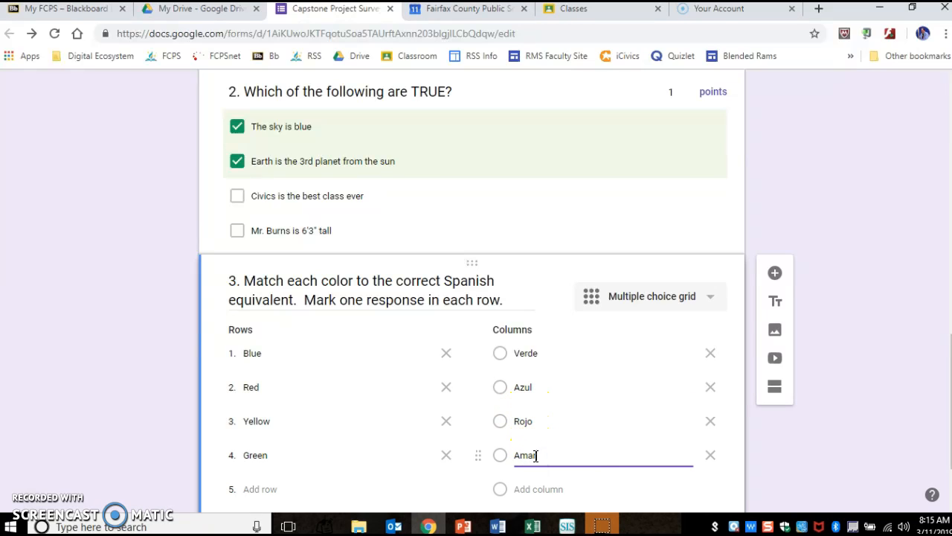
Step: Open question 3's answer key and assign 1 point to each of the four color rows
{"action": "scroll", "coordinate": [894, 360], "scroll_direction": "down", "scroll_amount": 2}
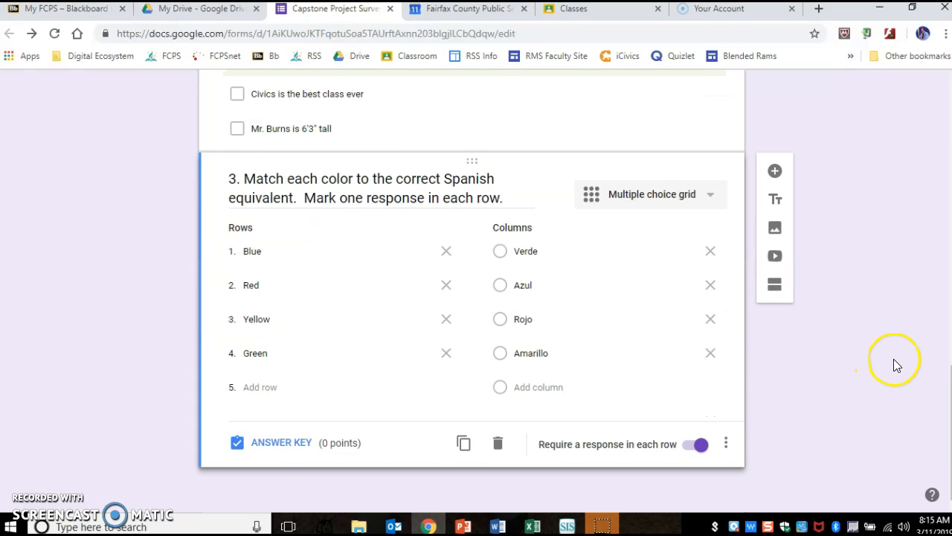
{"action": "left_click", "coordinate": [276, 441]}
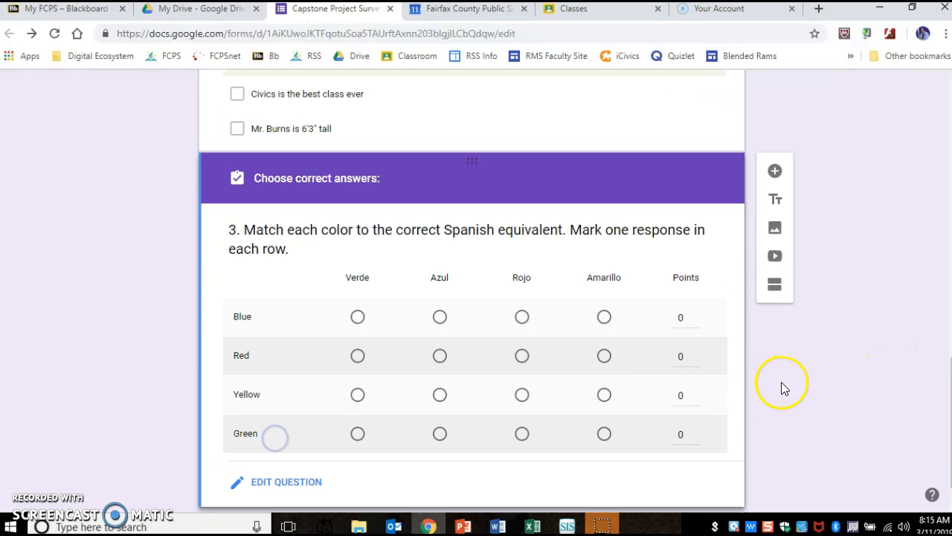
{"action": "left_click", "coordinate": [695, 314]}
{"action": "left_click", "coordinate": [695, 354]}
{"action": "left_click", "coordinate": [694, 391]}
{"action": "left_click", "coordinate": [695, 430]}
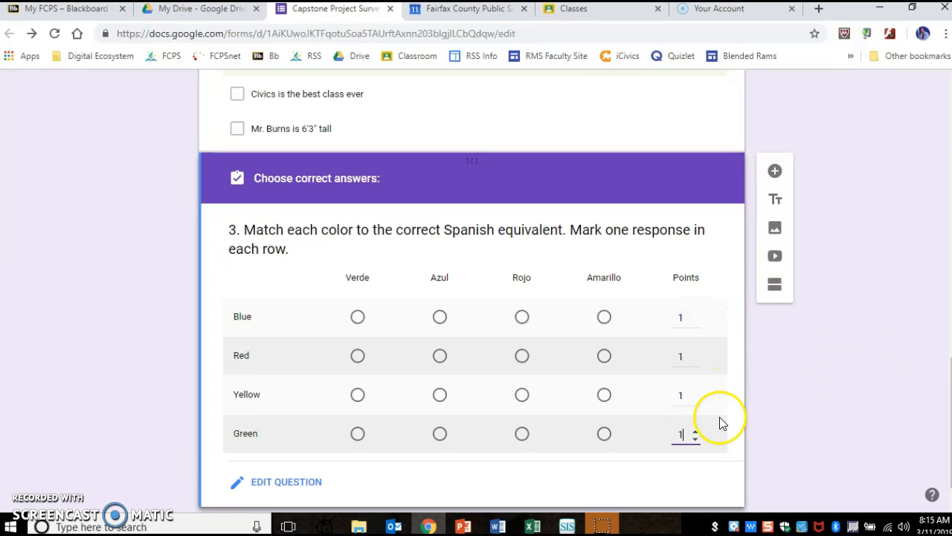
Step: Mark the correct matches in question 3's answer key: Blue–Azul, Red–Rojo, Yellow–Amarillo and Green–Verde
{"action": "left_click", "coordinate": [439, 318]}
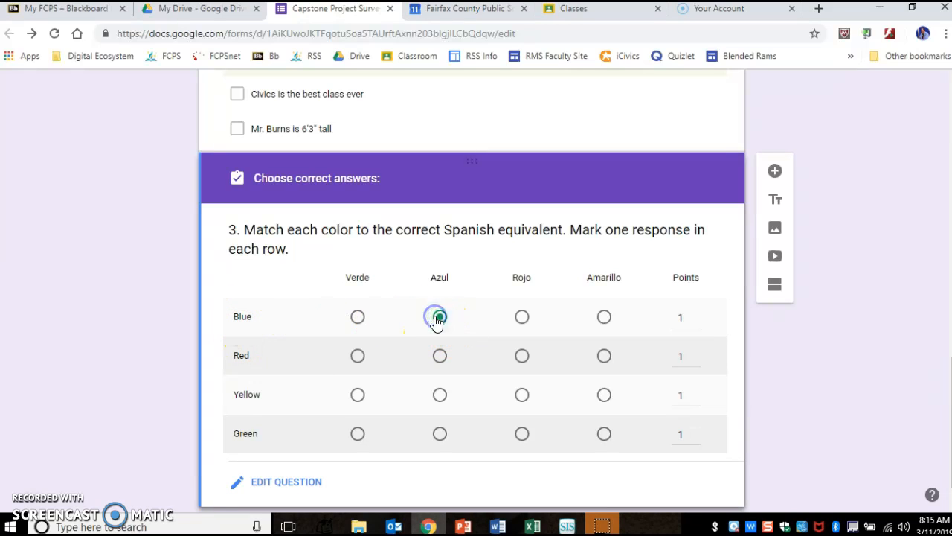
{"action": "left_click", "coordinate": [518, 360]}
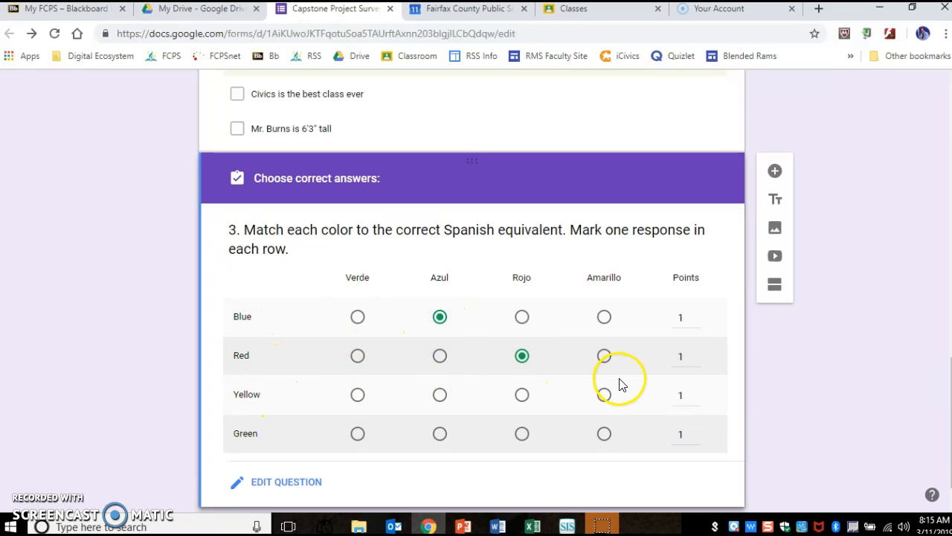
{"action": "left_click", "coordinate": [605, 396]}
{"action": "left_click", "coordinate": [357, 437]}
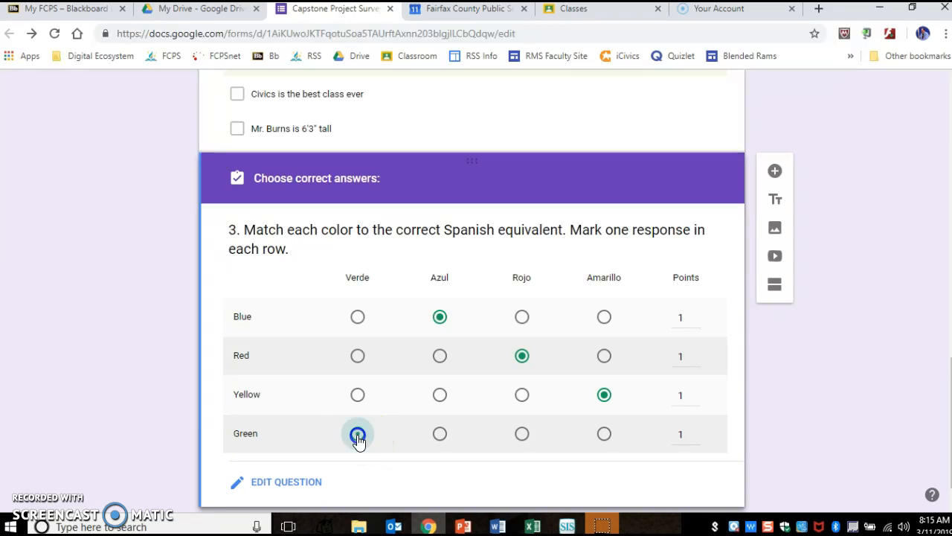
Step: Add a blank question after question 3, make it required, and look over the available question types
{"action": "scroll", "coordinate": [885, 350], "scroll_direction": "down", "scroll_amount": 1}
{"action": "left_click", "coordinate": [774, 131]}
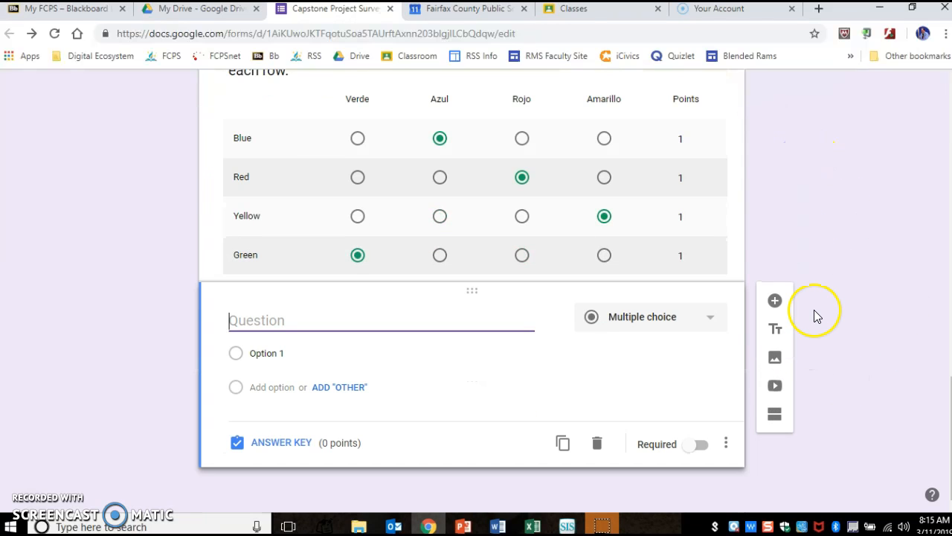
{"action": "left_click", "coordinate": [704, 444]}
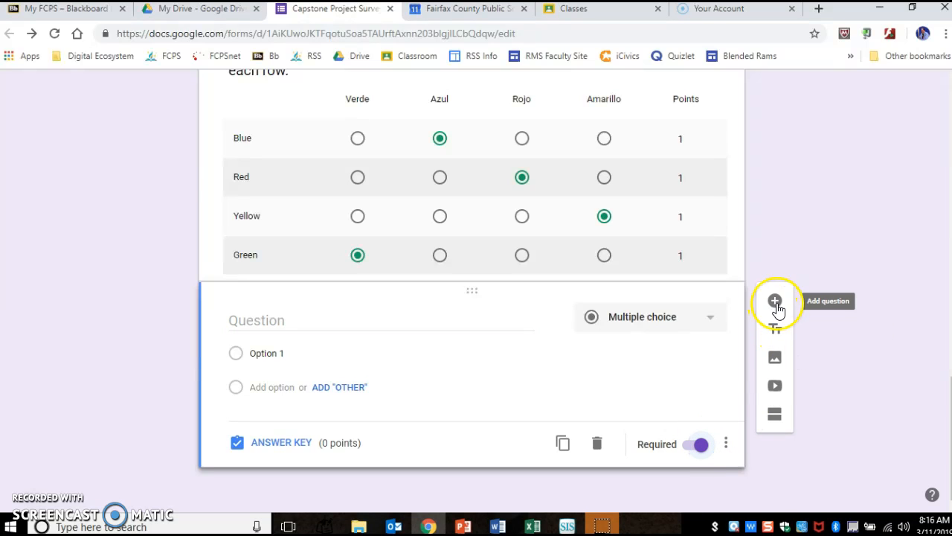
{"action": "left_click", "coordinate": [665, 328]}
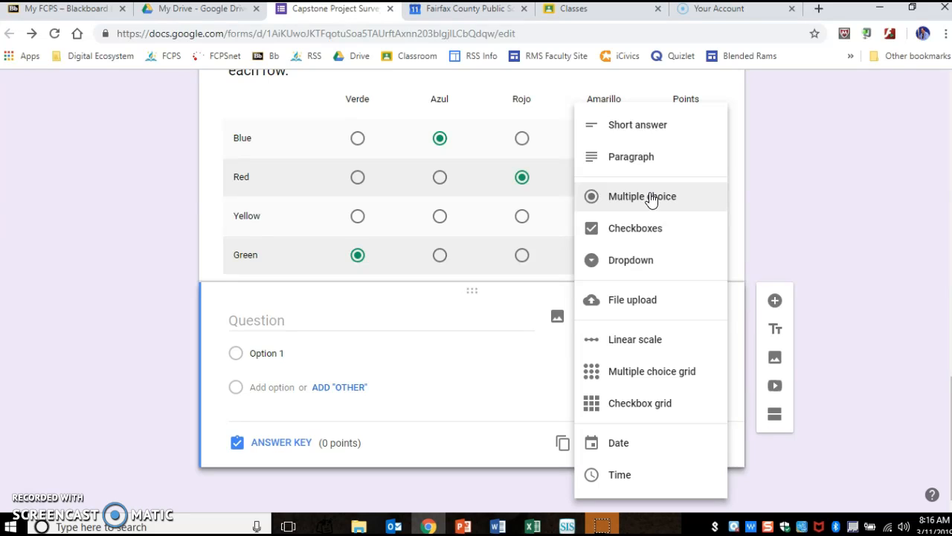
{"action": "left_click", "coordinate": [844, 242]}
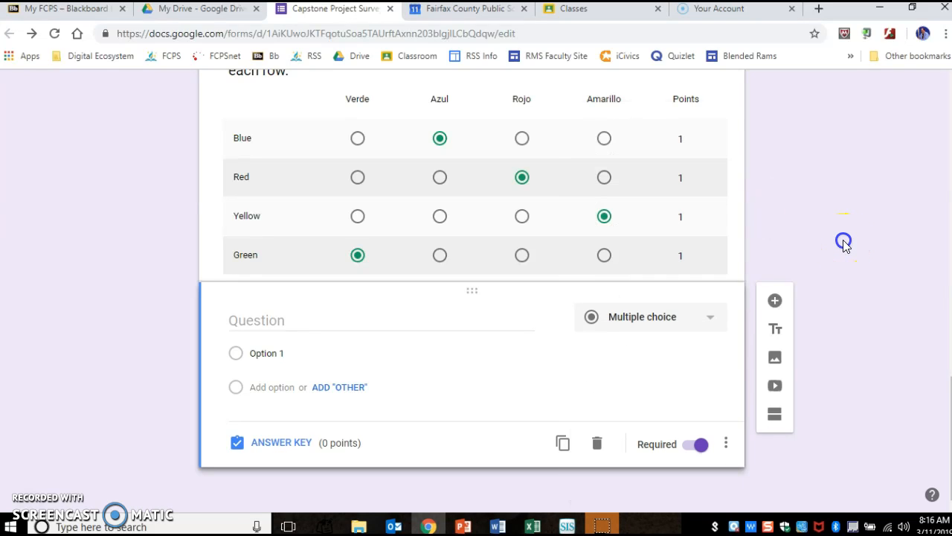
Step: Review the whole form, checking the total points, the questions and their answer keys
{"action": "scroll", "coordinate": [819, 251], "scroll_direction": "up", "scroll_amount": 3}
{"action": "scroll", "coordinate": [818, 251], "scroll_direction": "down", "scroll_amount": 1}
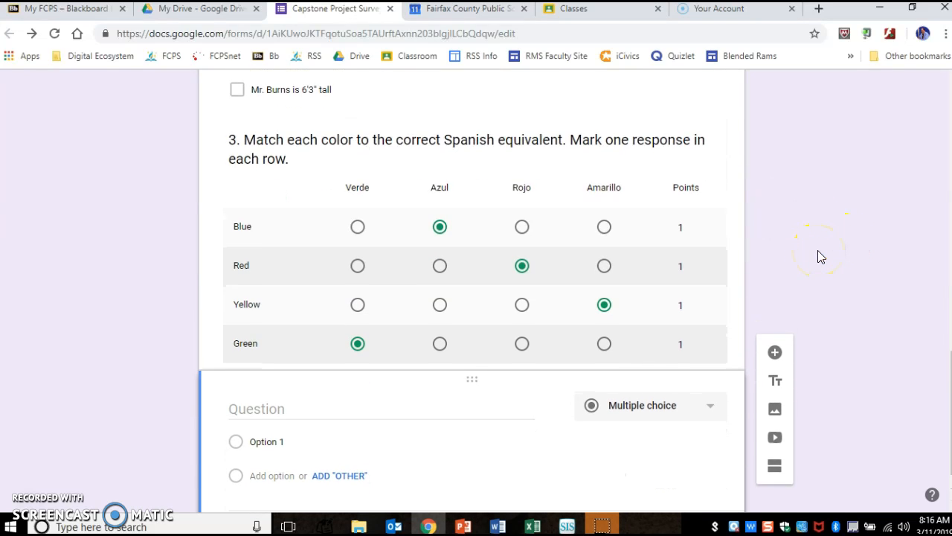
{"action": "scroll", "coordinate": [817, 250], "scroll_direction": "up", "scroll_amount": 15}
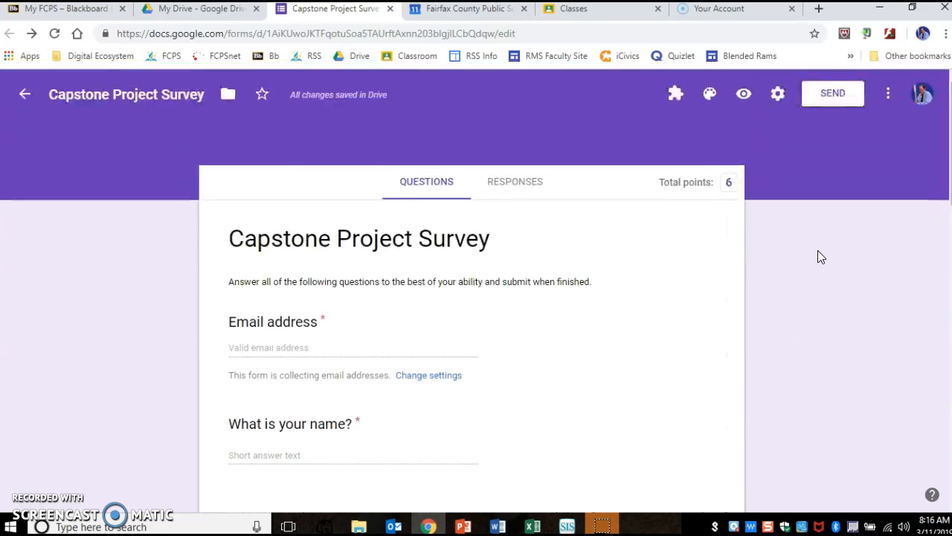
{"action": "left_click", "coordinate": [744, 190]}
{"action": "scroll", "coordinate": [855, 249], "scroll_direction": "down", "scroll_amount": 10}
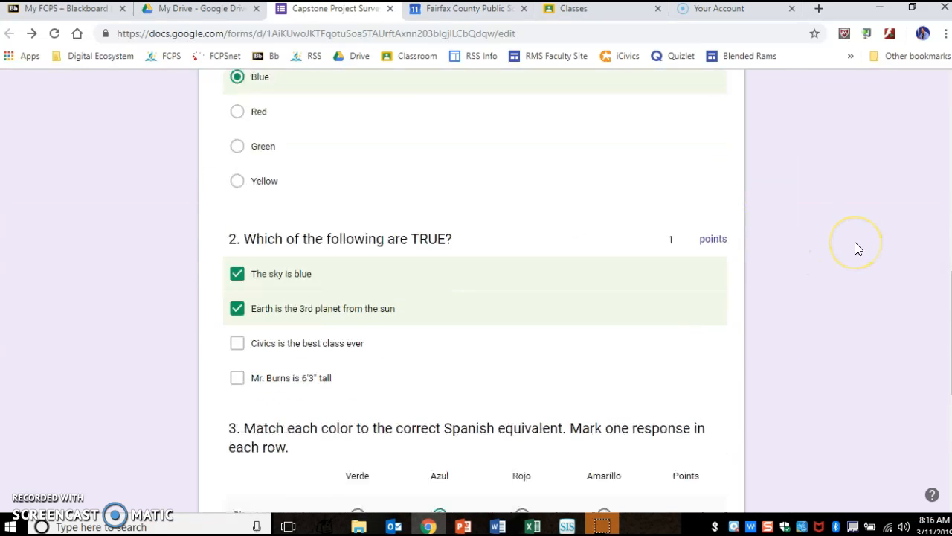
{"action": "scroll", "coordinate": [854, 249], "scroll_direction": "up", "scroll_amount": 2}
{"action": "scroll", "coordinate": [855, 249], "scroll_direction": "down", "scroll_amount": 4}
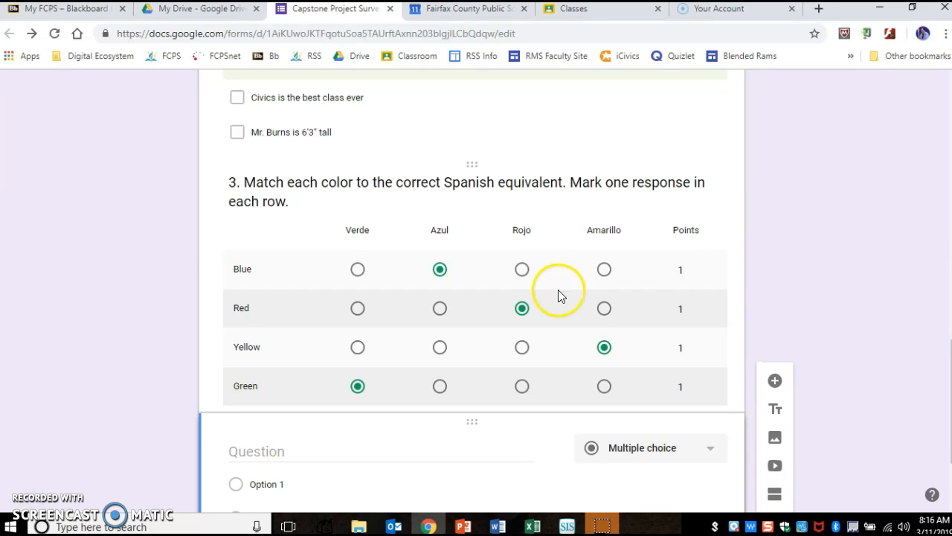
{"action": "scroll", "coordinate": [817, 215], "scroll_direction": "up", "scroll_amount": 12}
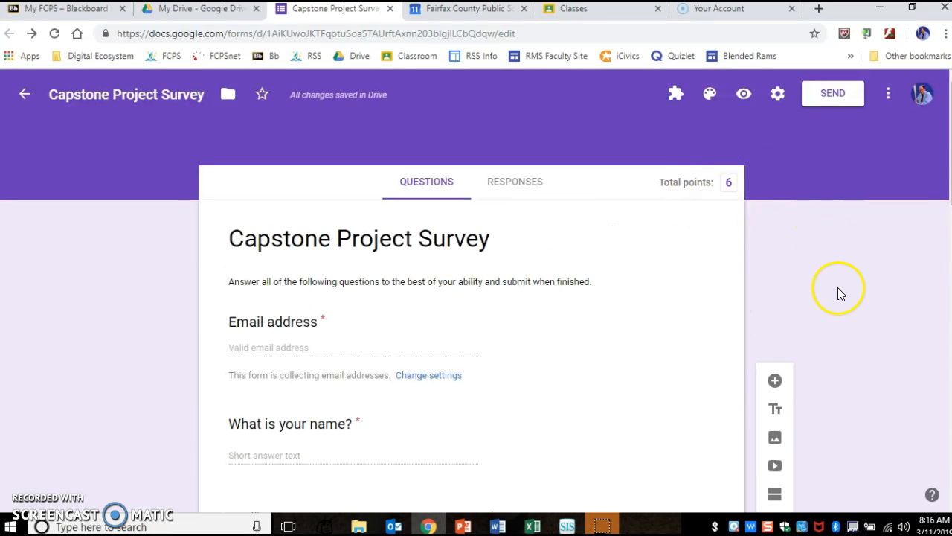
{"action": "scroll", "coordinate": [838, 289], "scroll_direction": "down", "scroll_amount": 4}
{"action": "scroll", "coordinate": [838, 291], "scroll_direction": "down", "scroll_amount": 12}
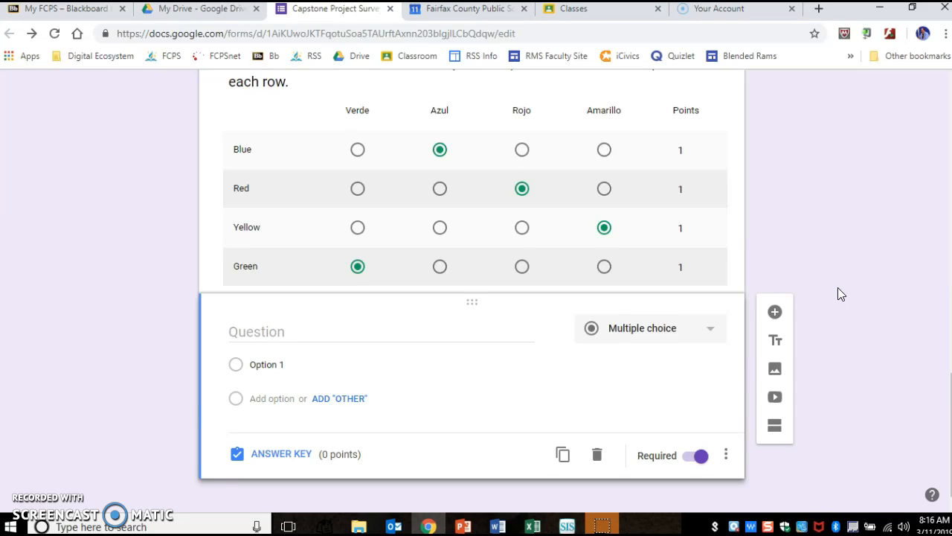
{"action": "scroll", "coordinate": [838, 294], "scroll_direction": "down", "scroll_amount": 1}
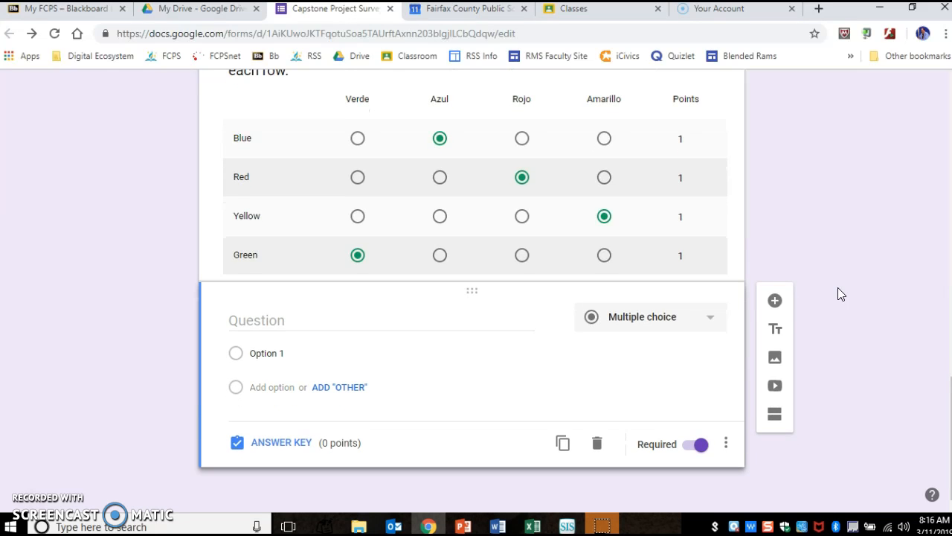
Step: Preview the survey as a respondent would see it, through to the end of the form
{"action": "scroll", "coordinate": [838, 294], "scroll_direction": "up", "scroll_amount": 15}
{"action": "left_click", "coordinate": [742, 96]}
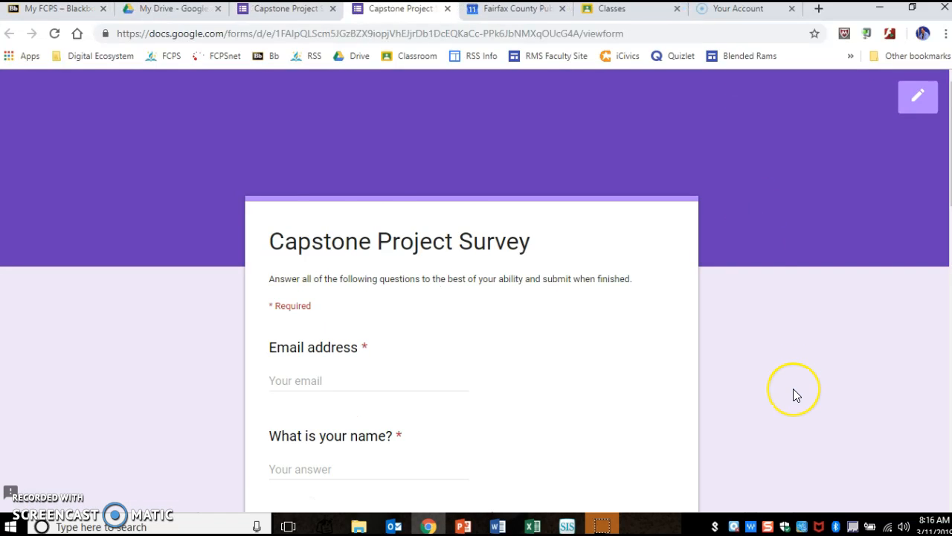
{"action": "scroll", "coordinate": [793, 389], "scroll_direction": "down", "scroll_amount": 15}
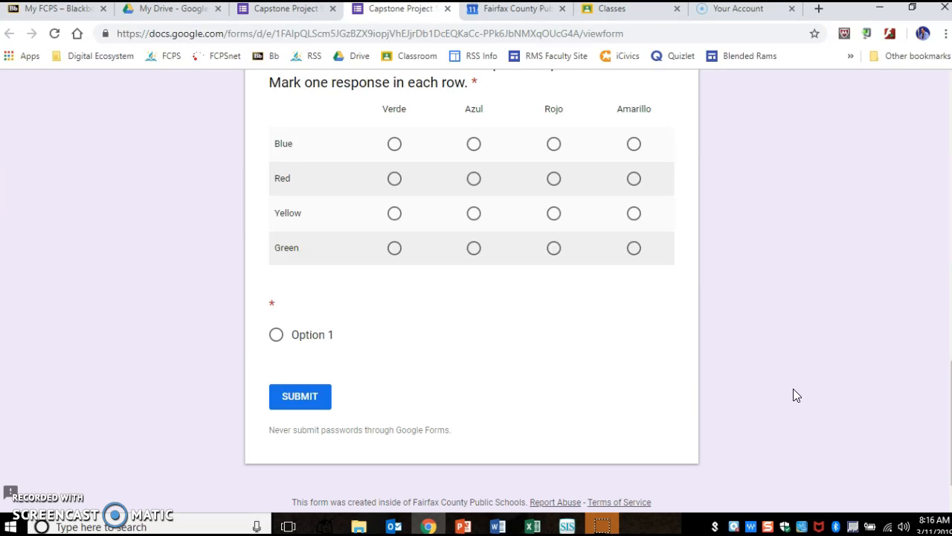
Step: Return to the form editor and delete the blank required question after question 3
{"action": "left_click", "coordinate": [312, 9]}
{"action": "scroll", "coordinate": [523, 351], "scroll_direction": "down", "scroll_amount": 15}
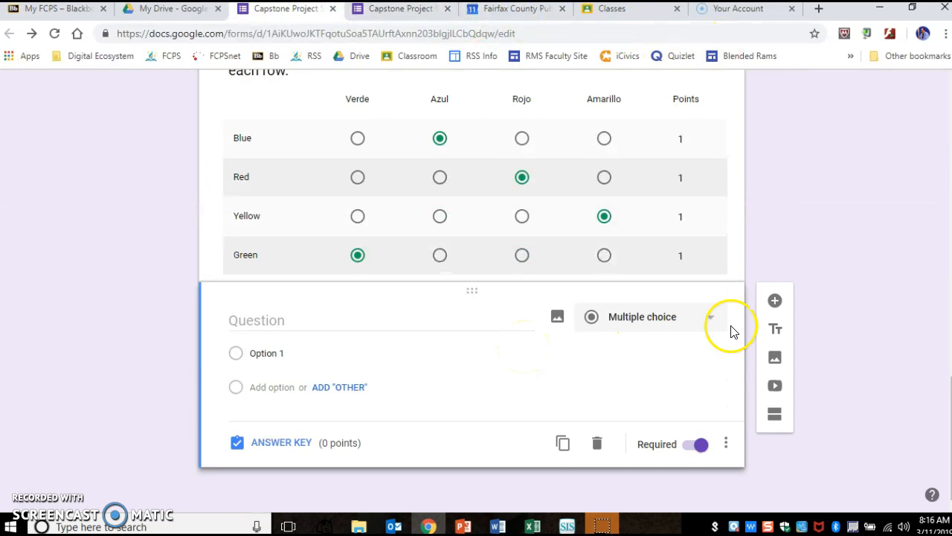
{"action": "left_click", "coordinate": [598, 444]}
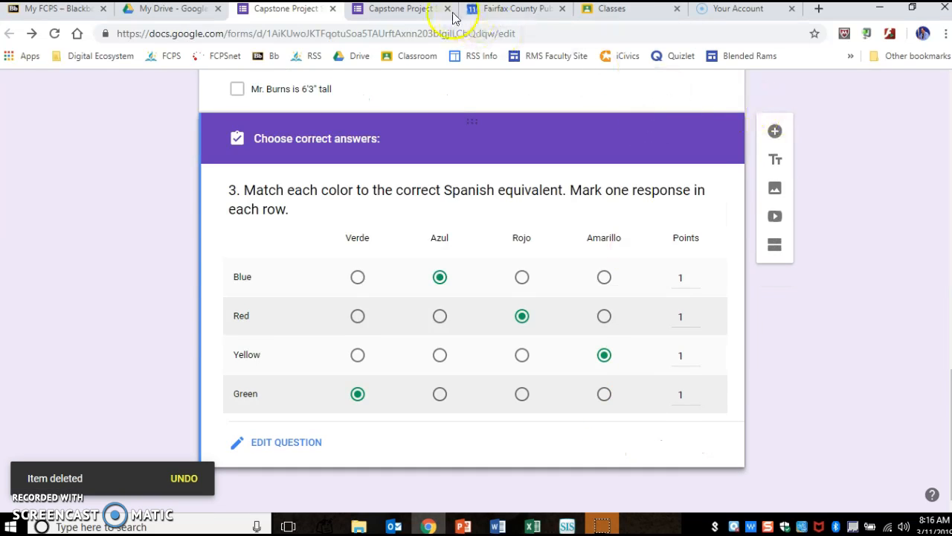
Step: Close the outdated preview, open a fresh preview of the survey, and check all its questions through to the end
{"action": "left_click", "coordinate": [414, 15]}
{"action": "left_click", "coordinate": [447, 8]}
{"action": "scroll", "coordinate": [820, 218], "scroll_direction": "up", "scroll_amount": 15}
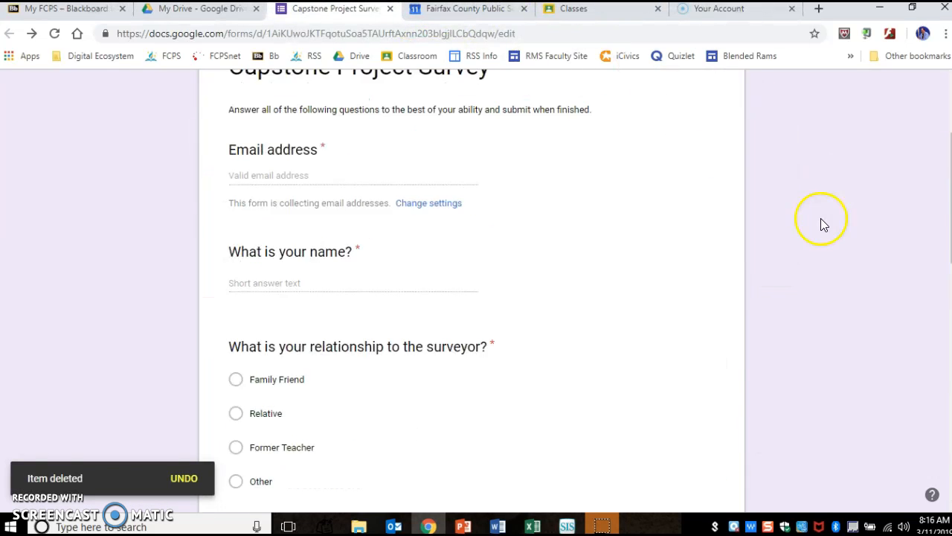
{"action": "left_click", "coordinate": [744, 94]}
{"action": "scroll", "coordinate": [816, 362], "scroll_direction": "down", "scroll_amount": 15}
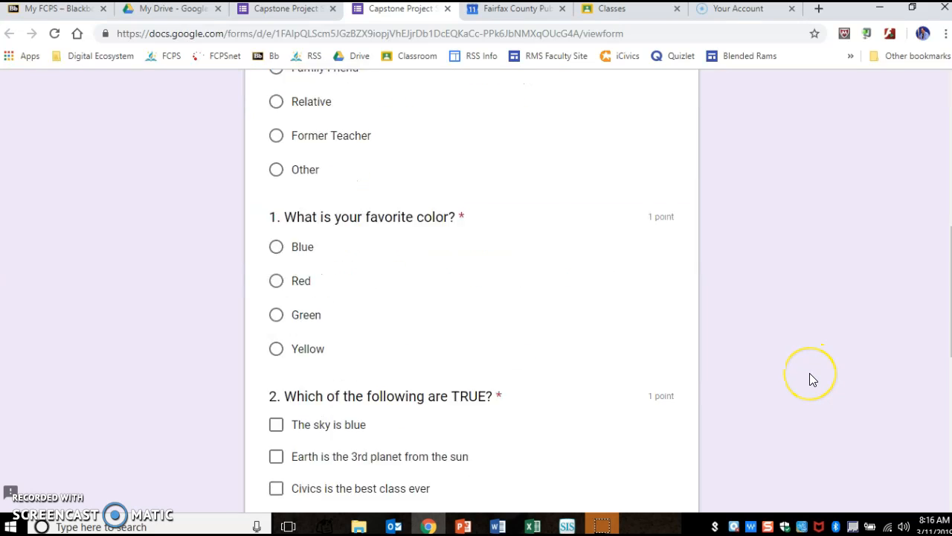
{"action": "scroll", "coordinate": [818, 215], "scroll_direction": "up", "scroll_amount": 2}
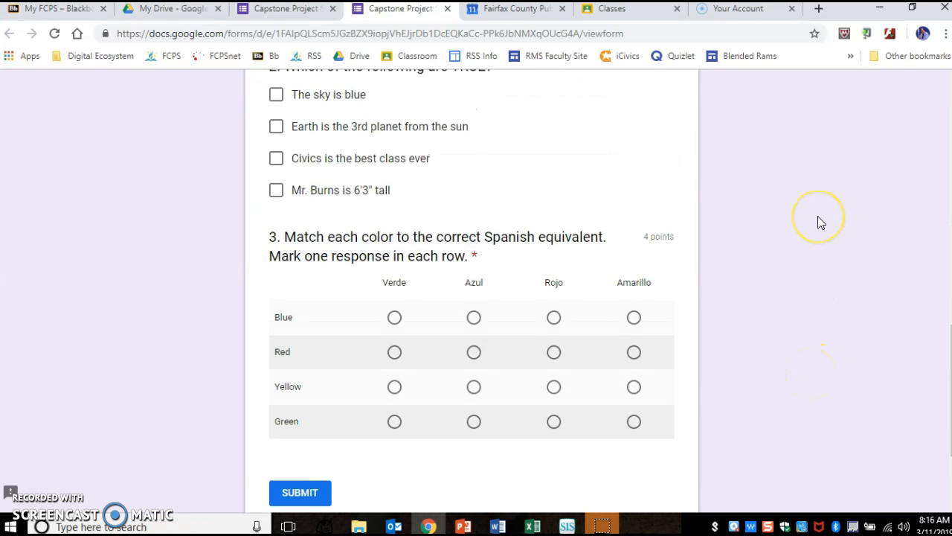
{"action": "scroll", "coordinate": [817, 215], "scroll_direction": "down", "scroll_amount": 1}
{"action": "scroll", "coordinate": [819, 222], "scroll_direction": "up", "scroll_amount": 15}
{"action": "scroll", "coordinate": [818, 216], "scroll_direction": "down", "scroll_amount": 10}
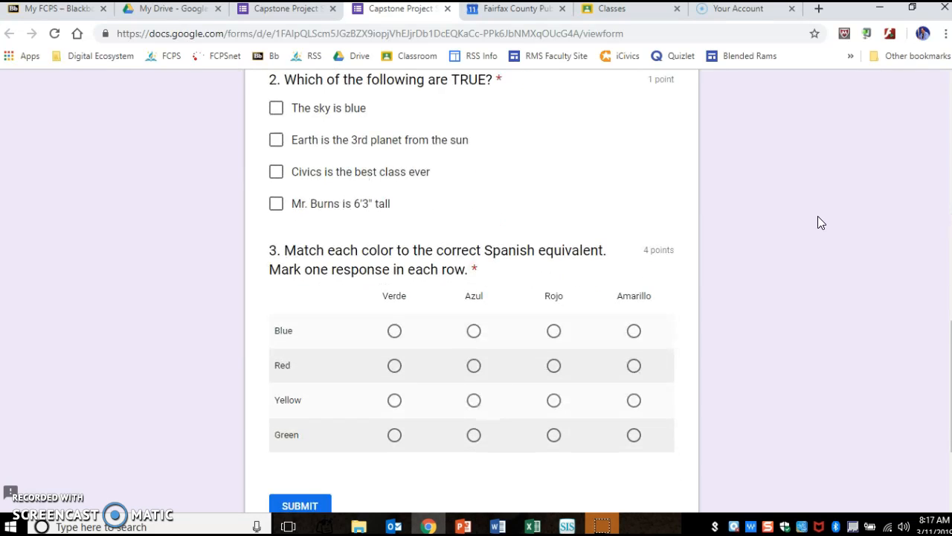
{"action": "scroll", "coordinate": [819, 222], "scroll_direction": "up", "scroll_amount": 10}
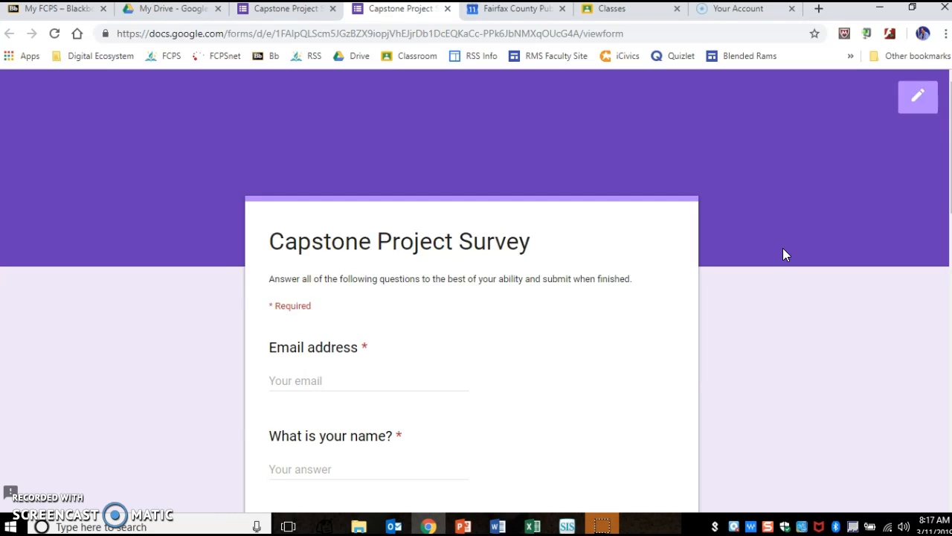
Step: Return to the form editor and look over the form down to the answer key of question 3
{"action": "left_click", "coordinate": [268, 13]}
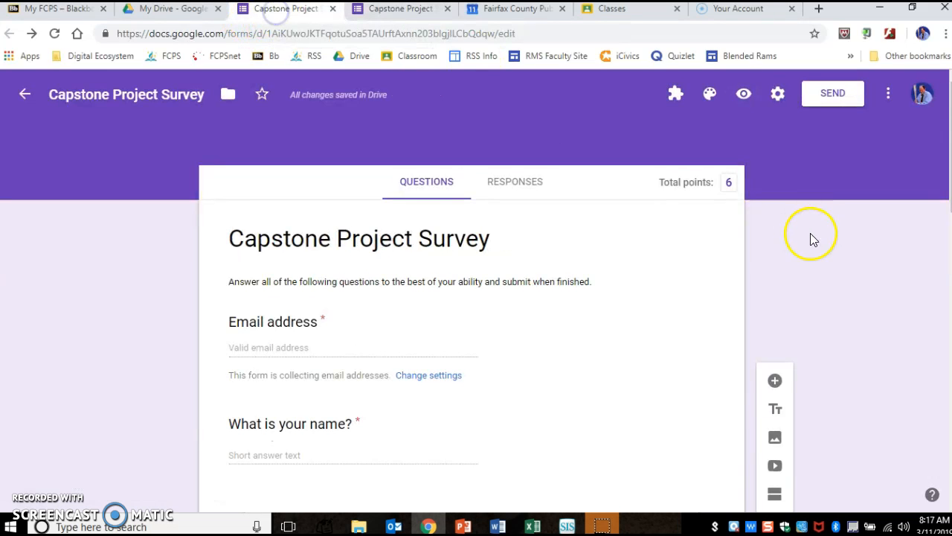
{"action": "scroll", "coordinate": [866, 338], "scroll_direction": "down", "scroll_amount": 10}
{"action": "scroll", "coordinate": [867, 335], "scroll_direction": "down", "scroll_amount": 8}
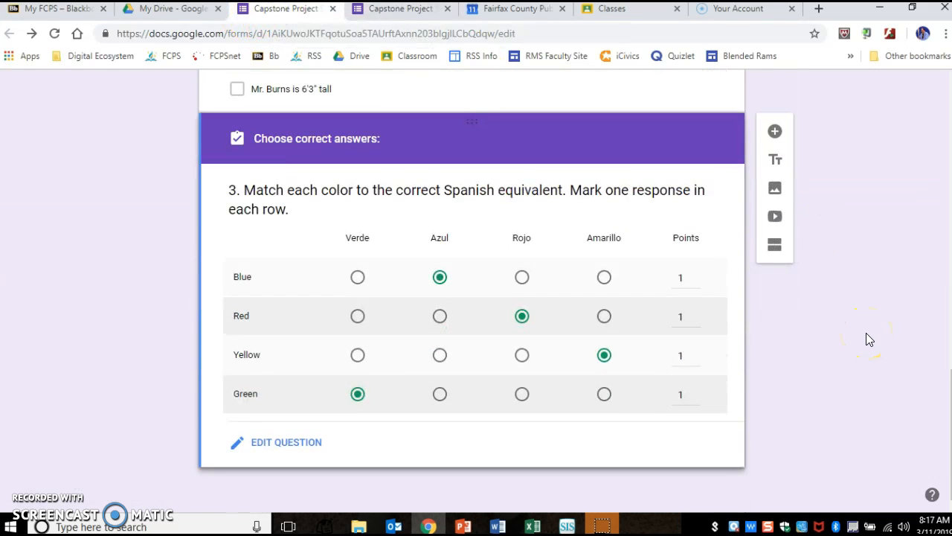